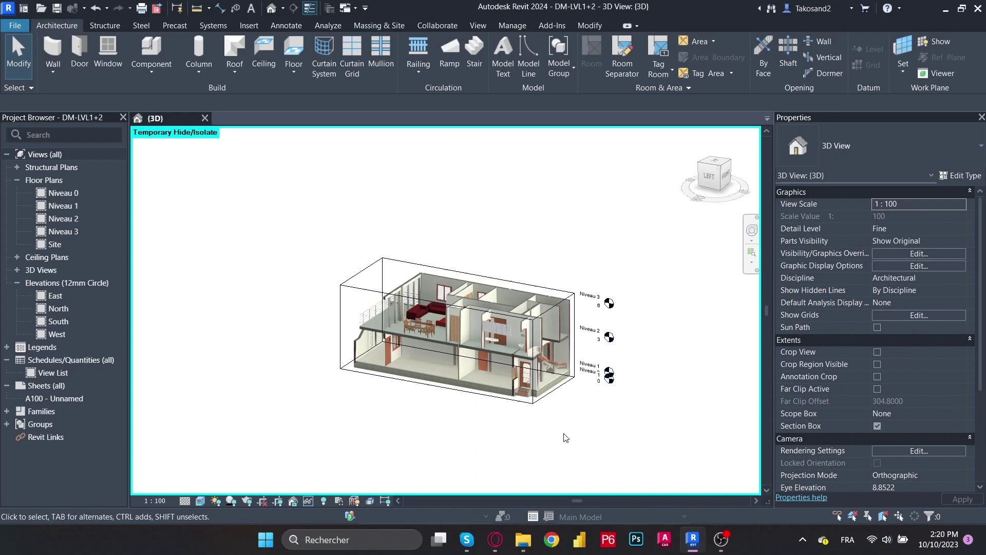
Step: Orbit and zoom the house model through front, left-side and isometric views
{"action": "scroll", "coordinate": [473, 298], "scroll_direction": "up", "scroll_amount": 5}
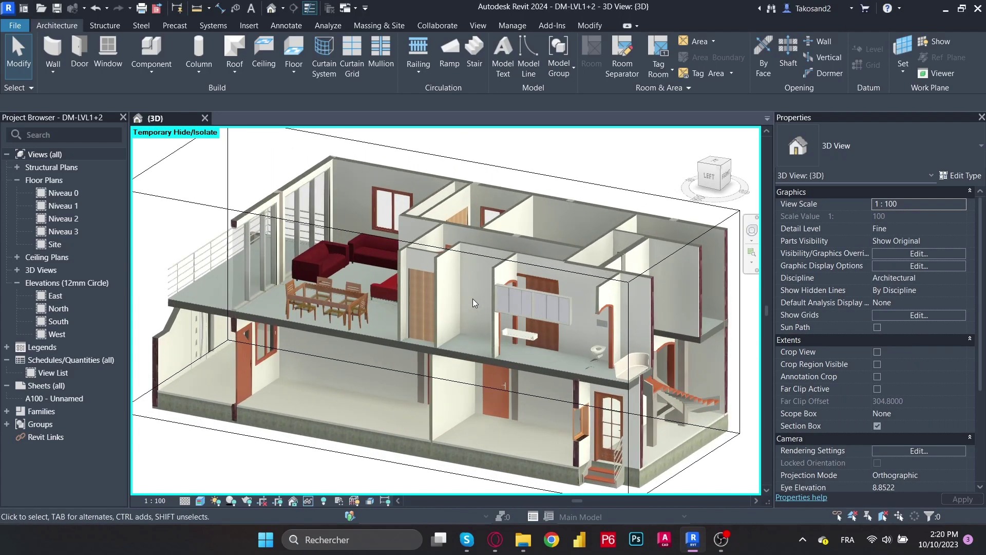
{"action": "scroll", "coordinate": [472, 297], "scroll_direction": "up", "scroll_amount": 3}
{"action": "scroll", "coordinate": [477, 288], "scroll_direction": "down", "scroll_amount": 8}
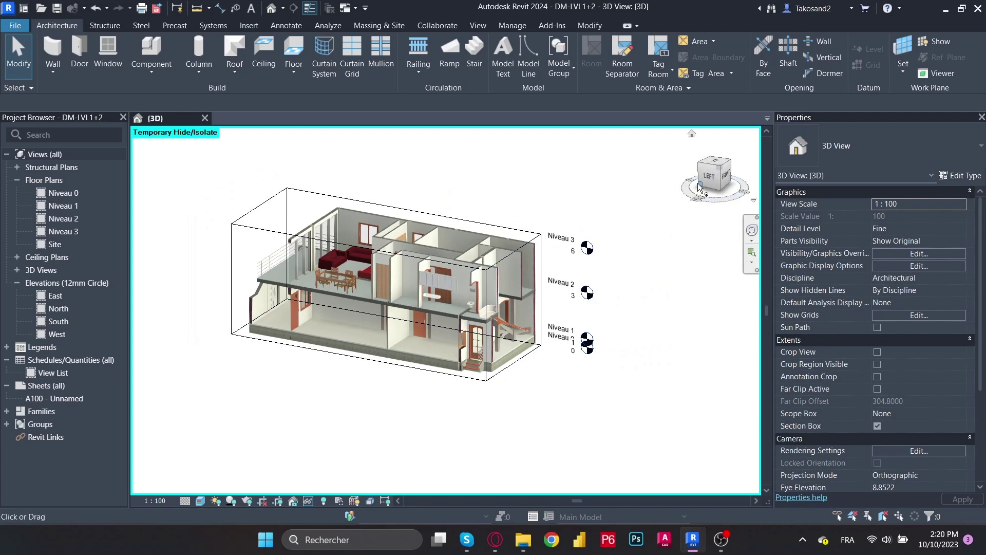
{"action": "left_click", "coordinate": [723, 175]}
{"action": "middle_click_drag", "start_coordinate": [158, 191], "coordinate": [197, 179], "text": "shift"}
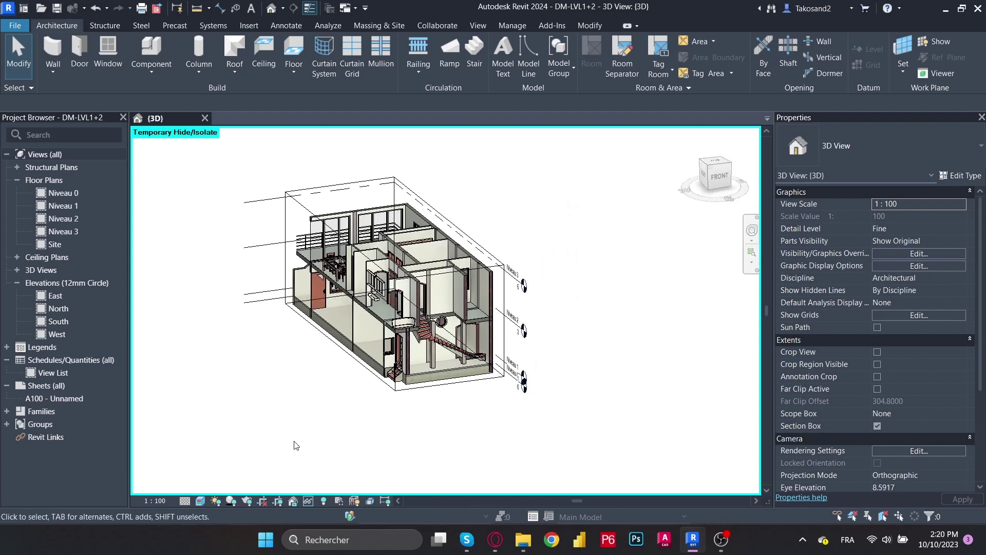
{"action": "scroll", "coordinate": [360, 431], "scroll_direction": "up", "scroll_amount": 5}
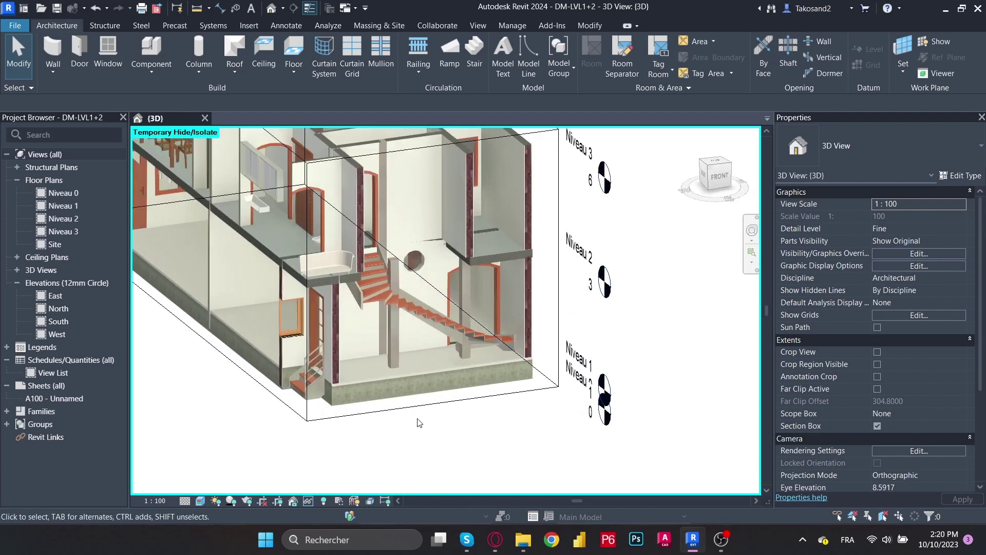
{"action": "scroll", "coordinate": [419, 422], "scroll_direction": "down", "scroll_amount": 5}
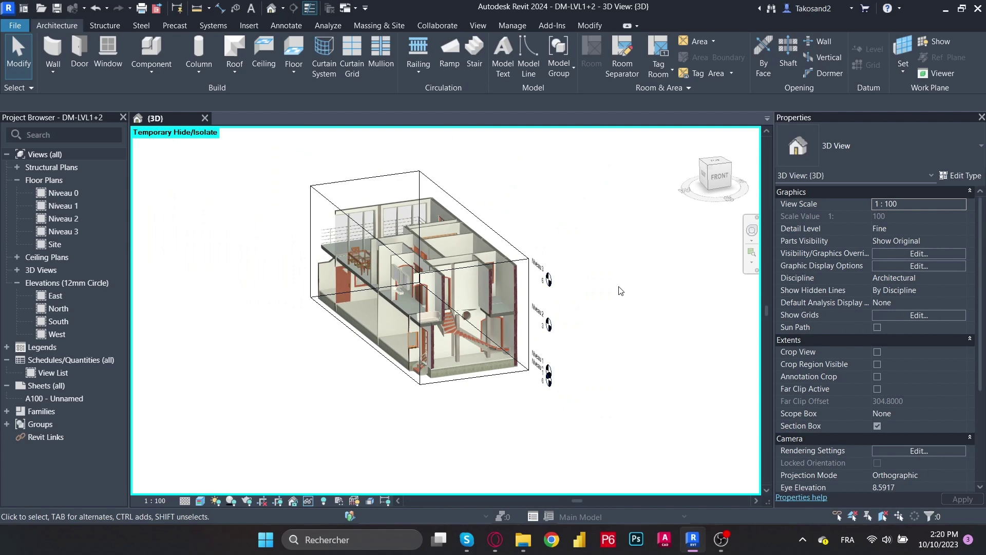
{"action": "left_click", "coordinate": [706, 171]}
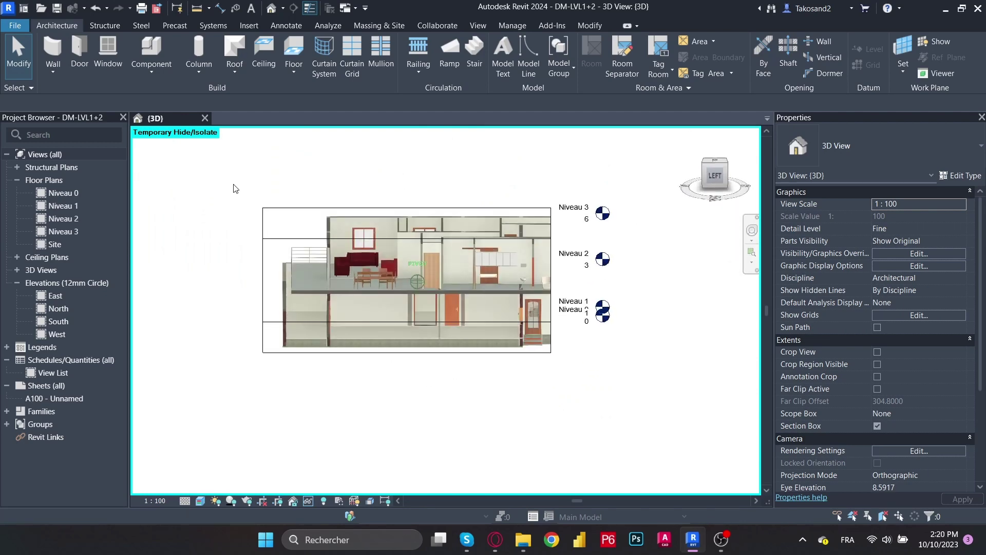
{"action": "middle_click_drag", "start_coordinate": [233, 188], "coordinate": [310, 154], "text": "shift"}
{"action": "scroll", "coordinate": [360, 205], "scroll_direction": "up", "scroll_amount": 2}
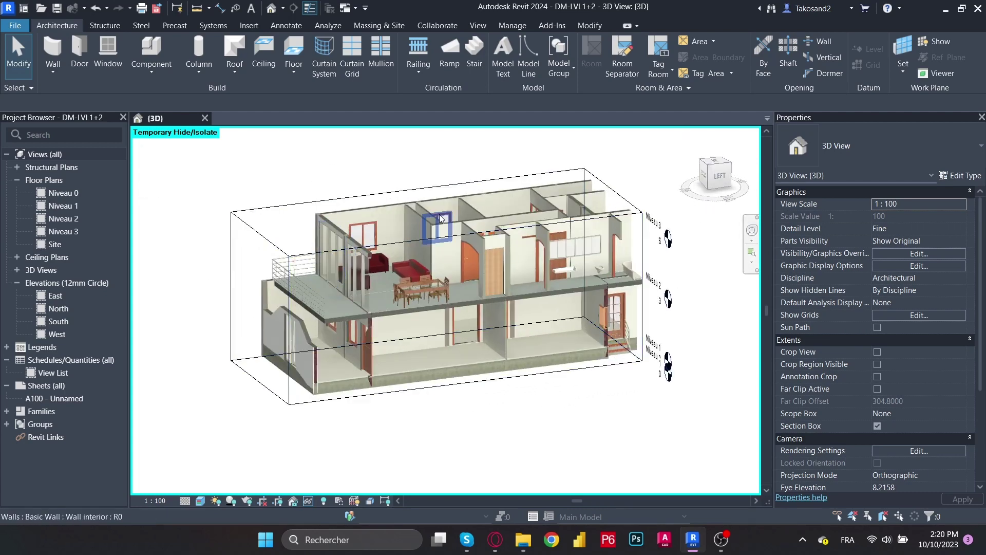
{"action": "scroll", "coordinate": [522, 226], "scroll_direction": "up", "scroll_amount": 2}
{"action": "scroll", "coordinate": [544, 221], "scroll_direction": "down", "scroll_amount": 2}
{"action": "scroll", "coordinate": [547, 329], "scroll_direction": "up", "scroll_amount": 4}
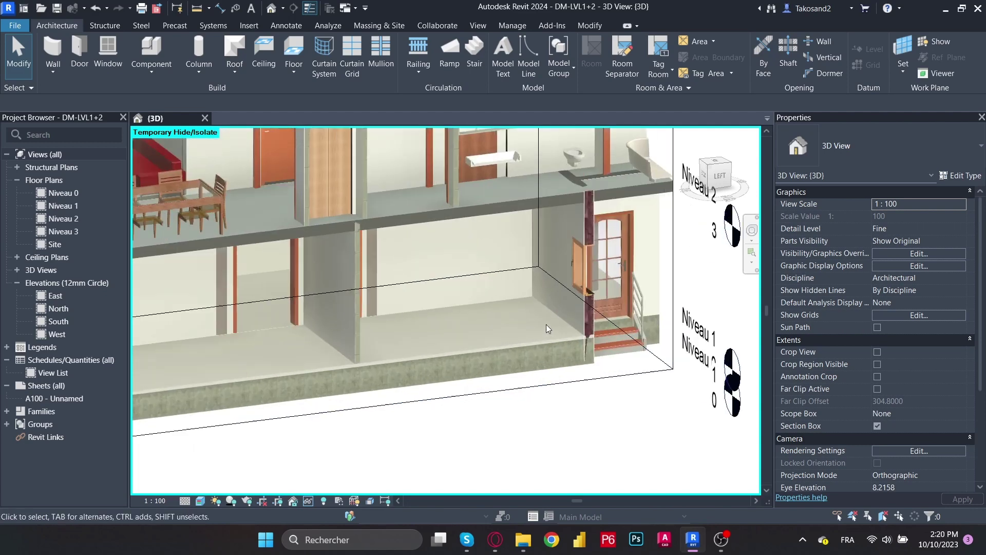
{"action": "scroll", "coordinate": [651, 349], "scroll_direction": "down", "scroll_amount": 5}
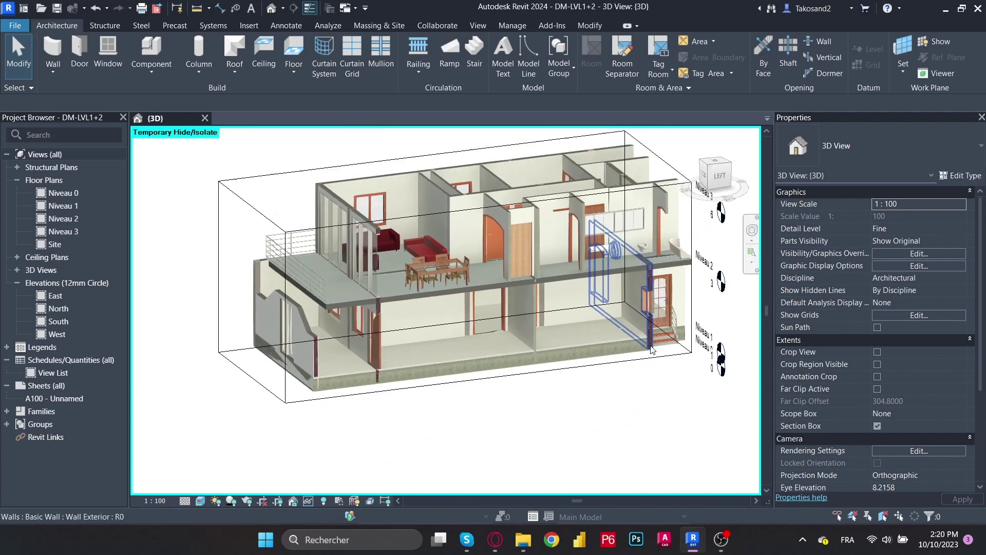
{"action": "scroll", "coordinate": [433, 462], "scroll_direction": "down", "scroll_amount": 1}
{"action": "scroll", "coordinate": [435, 460], "scroll_direction": "up", "scroll_amount": 1}
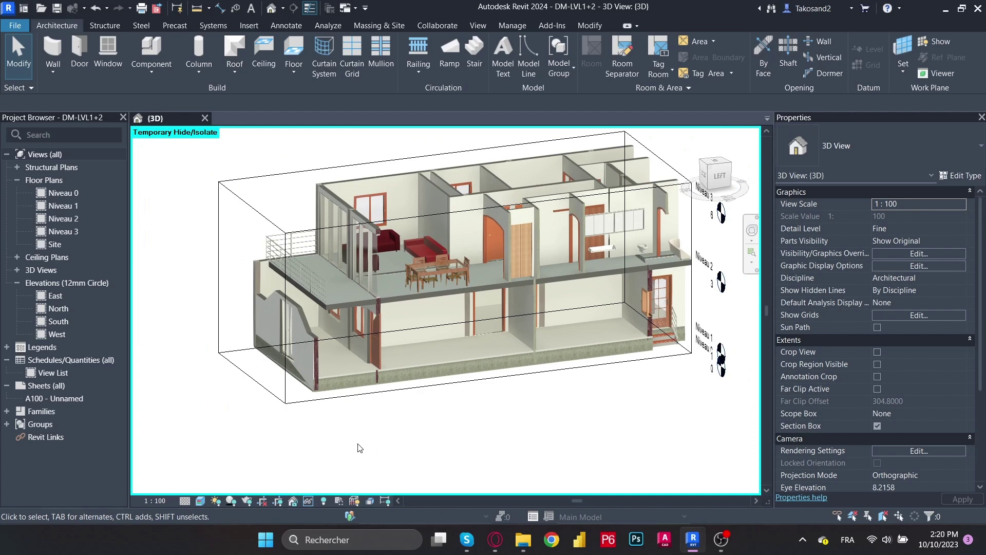
{"action": "scroll", "coordinate": [234, 417], "scroll_direction": "down", "scroll_amount": 1}
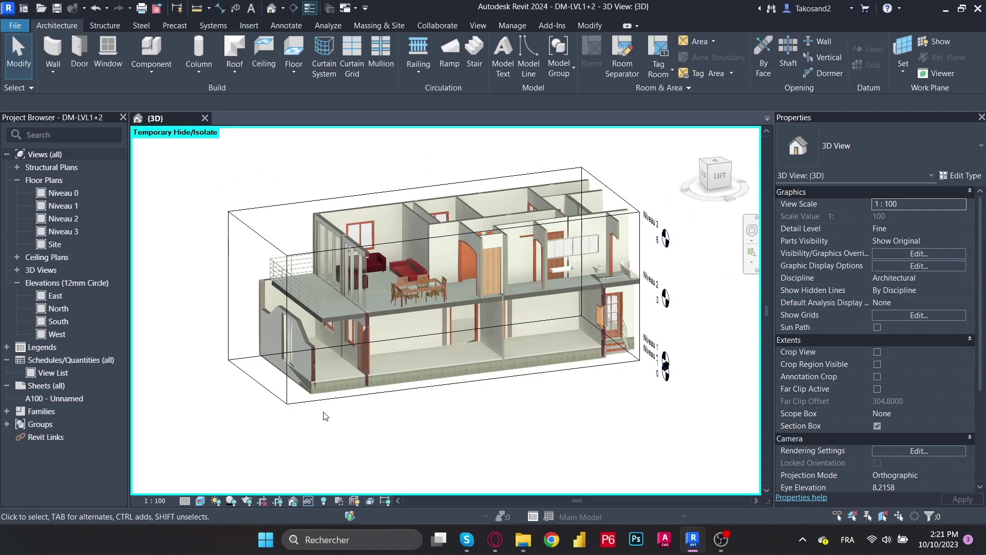
Step: Create project parameter 'Parameter Test 1' of Text type for all categories
{"action": "left_click", "coordinate": [516, 27]}
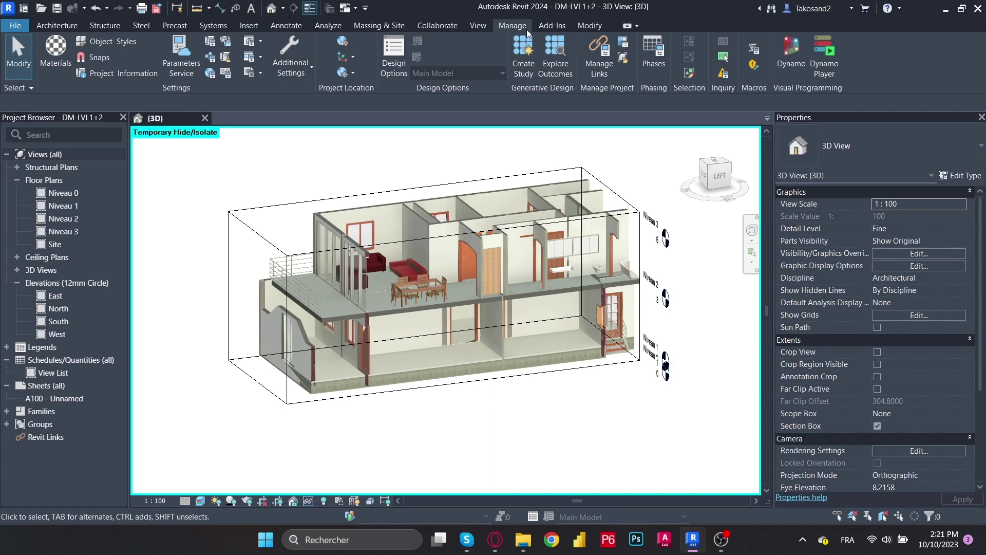
{"action": "left_click", "coordinate": [214, 40]}
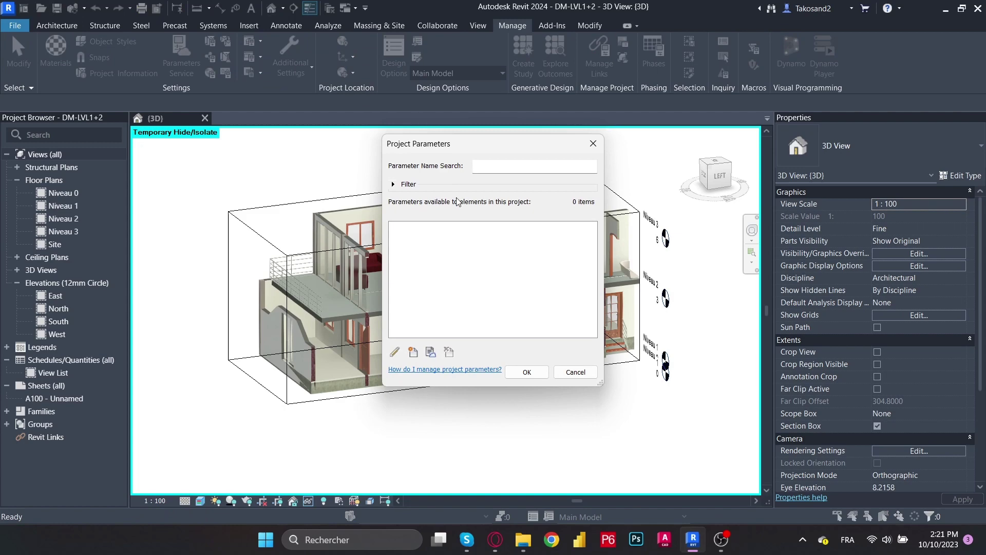
{"action": "left_click", "coordinate": [414, 353]}
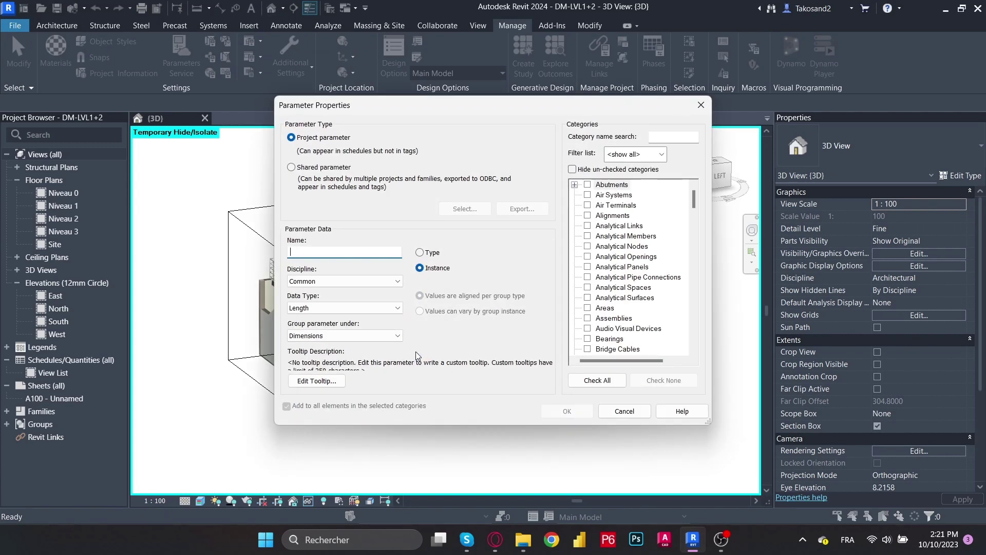
{"action": "type", "text": "Para"}
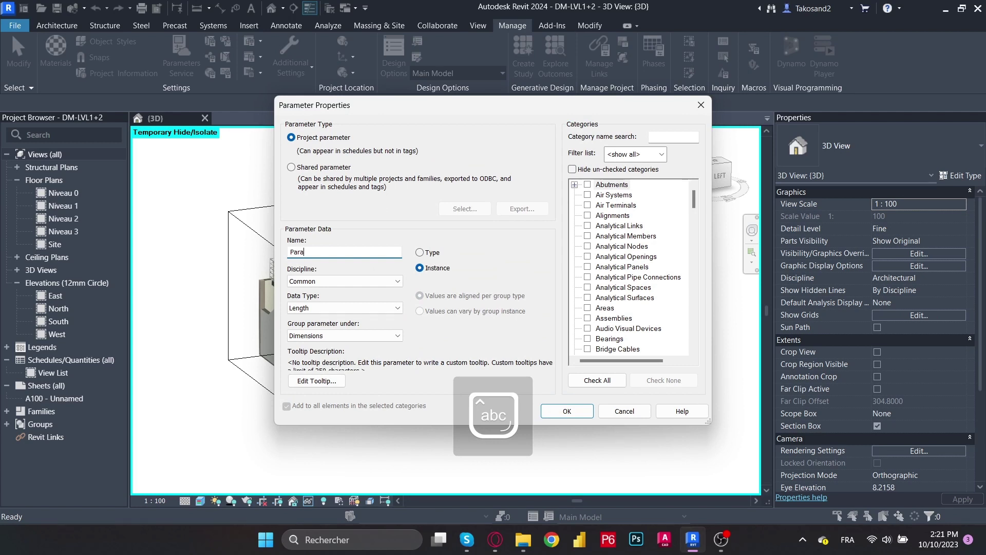
{"action": "type", "text": "meter Test 1"}
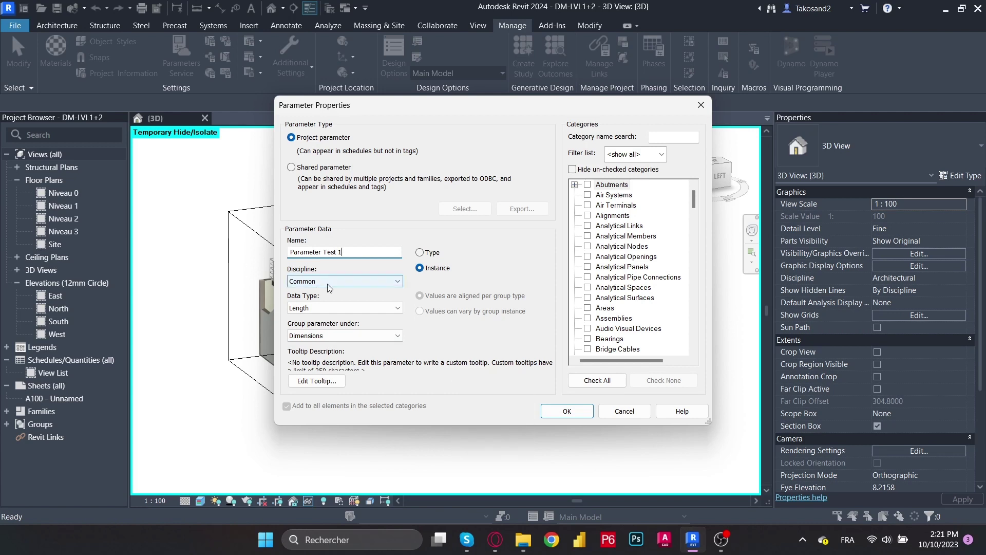
{"action": "left_click", "coordinate": [329, 310]}
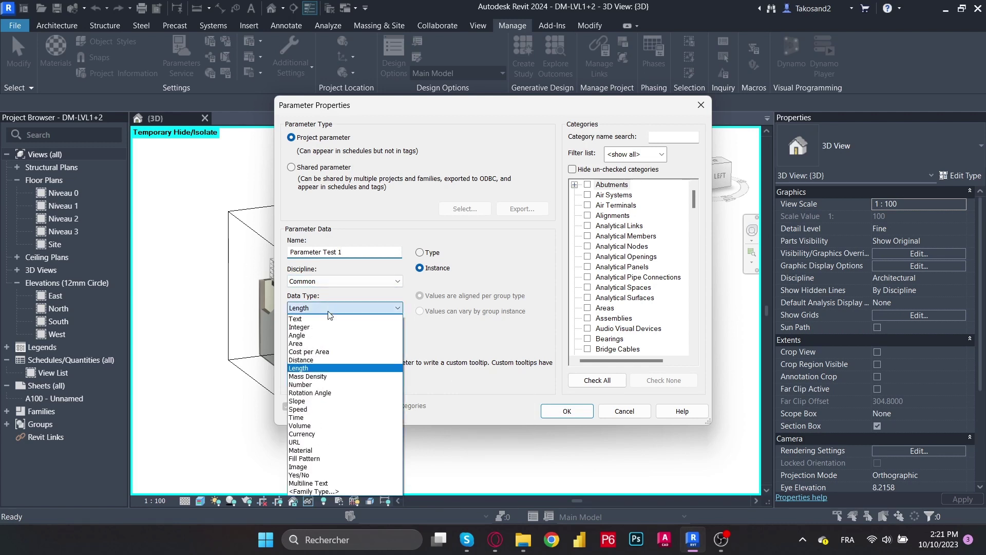
{"action": "left_click", "coordinate": [310, 320]}
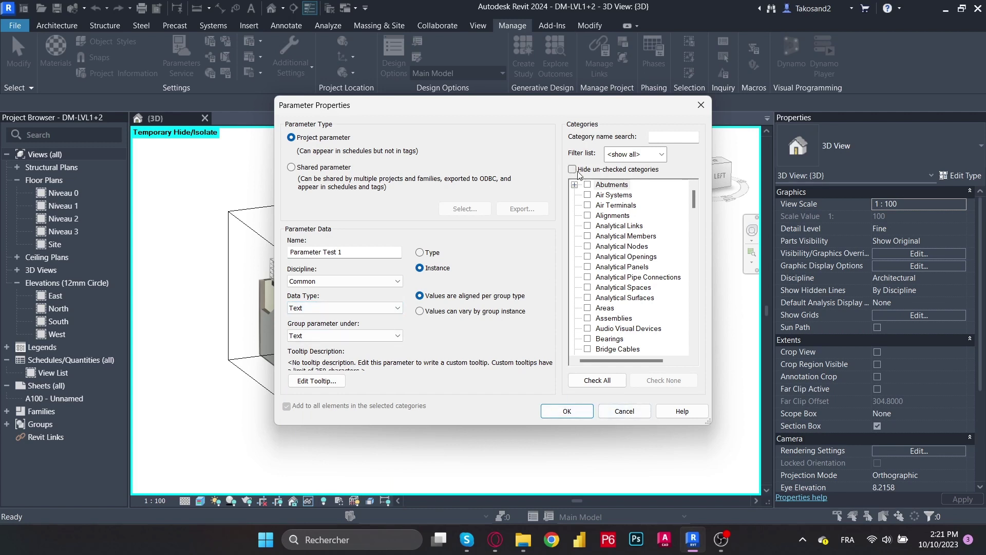
{"action": "left_click", "coordinate": [600, 381]}
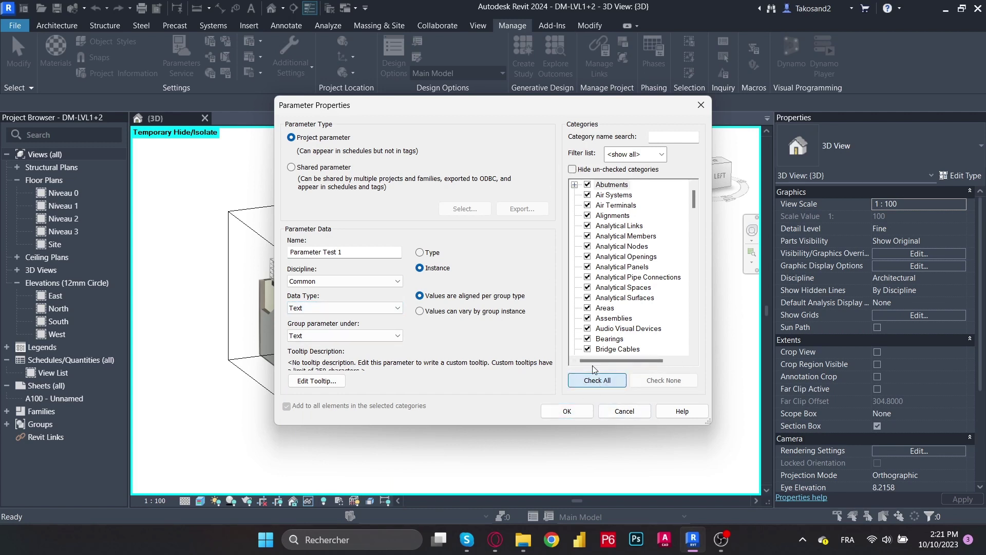
{"action": "left_click", "coordinate": [573, 411]}
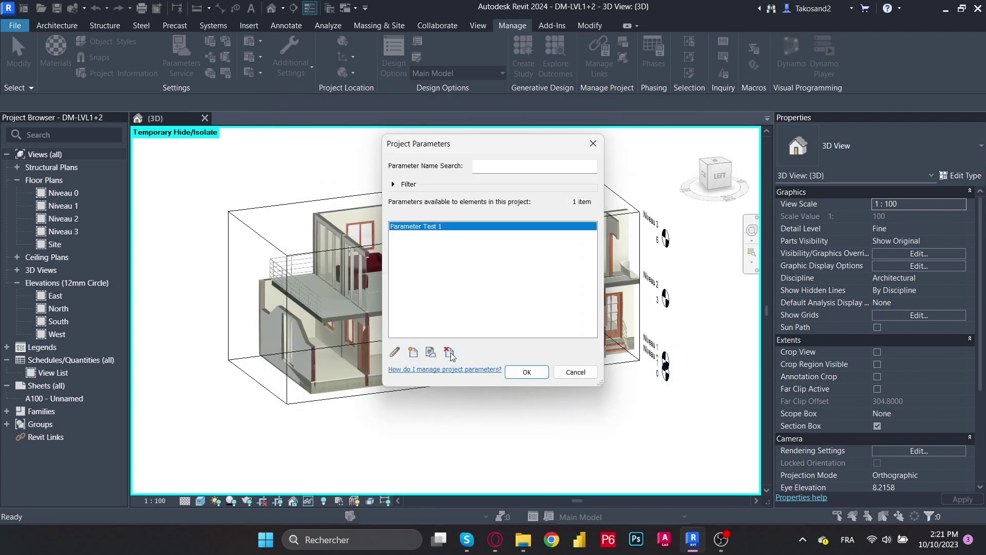
Step: Add 'Parameter Test 2' with Integer data type and every category checked
{"action": "left_click", "coordinate": [412, 352]}
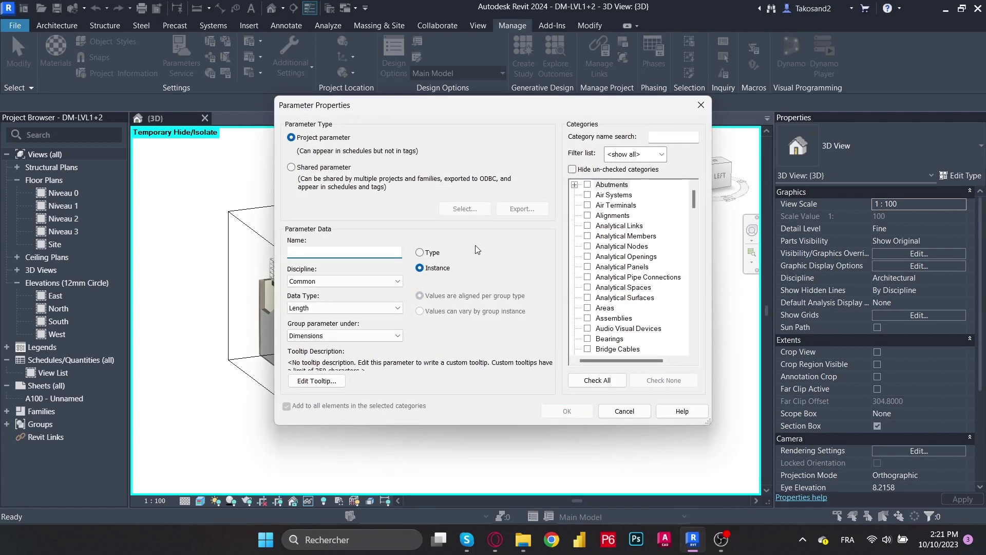
{"action": "type", "text": "Param"}
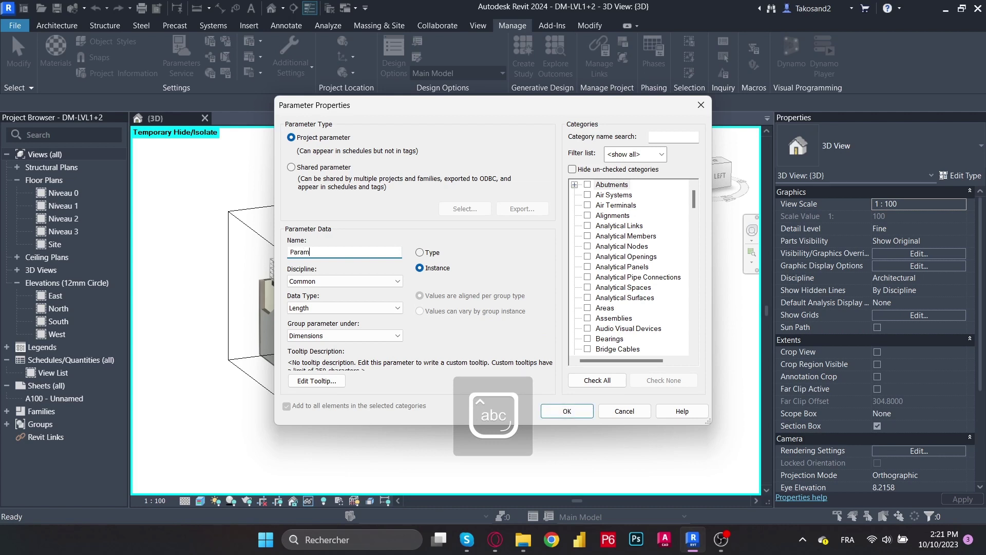
{"action": "type", "text": "eter Test 2"}
{"action": "left_click", "coordinate": [319, 308]}
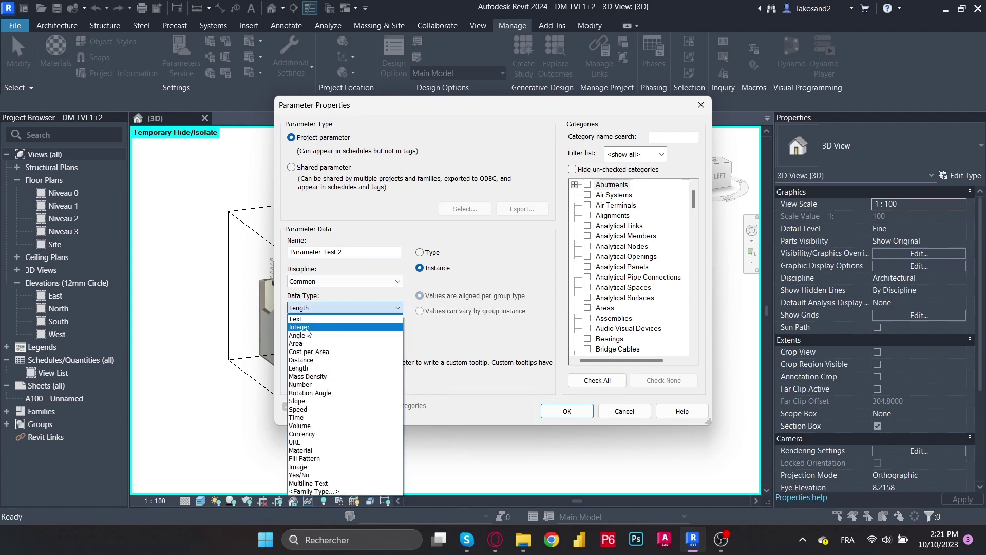
{"action": "left_click", "coordinate": [308, 328]}
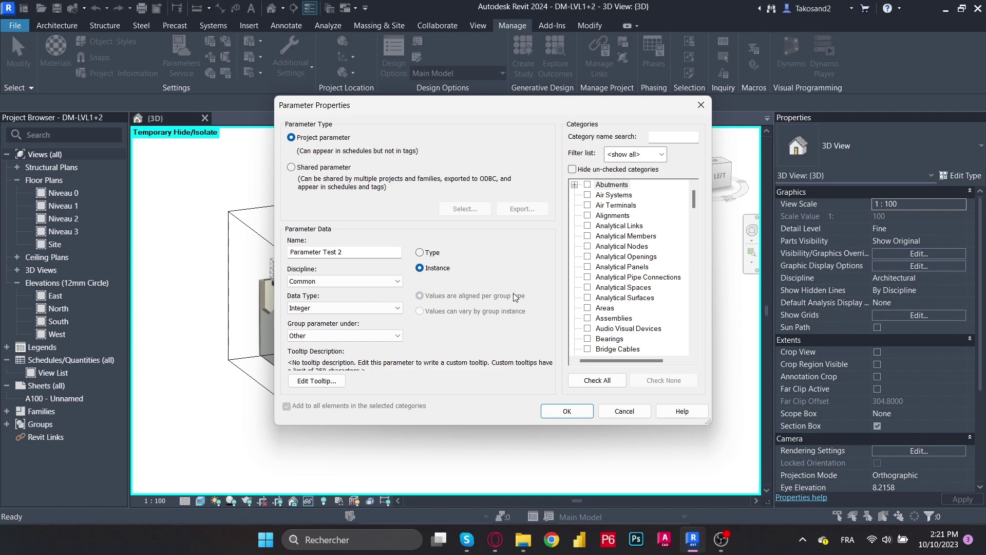
{"action": "left_click", "coordinate": [597, 380]}
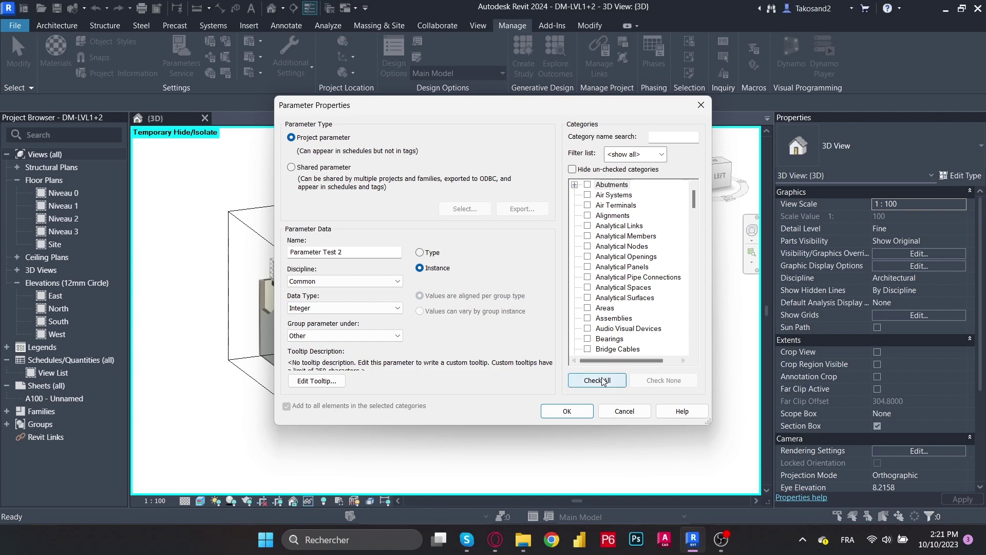
{"action": "left_click", "coordinate": [571, 411]}
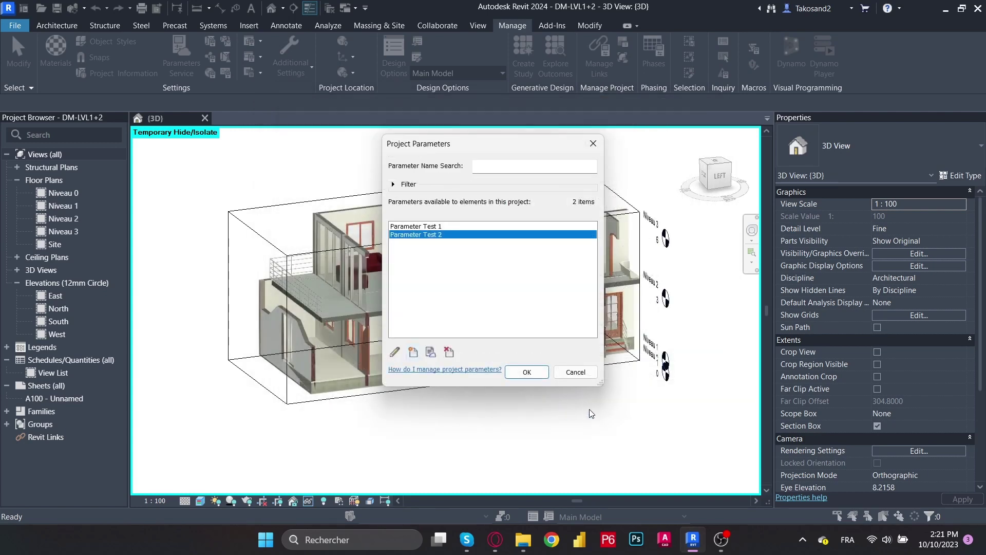
{"action": "left_click", "coordinate": [523, 375]}
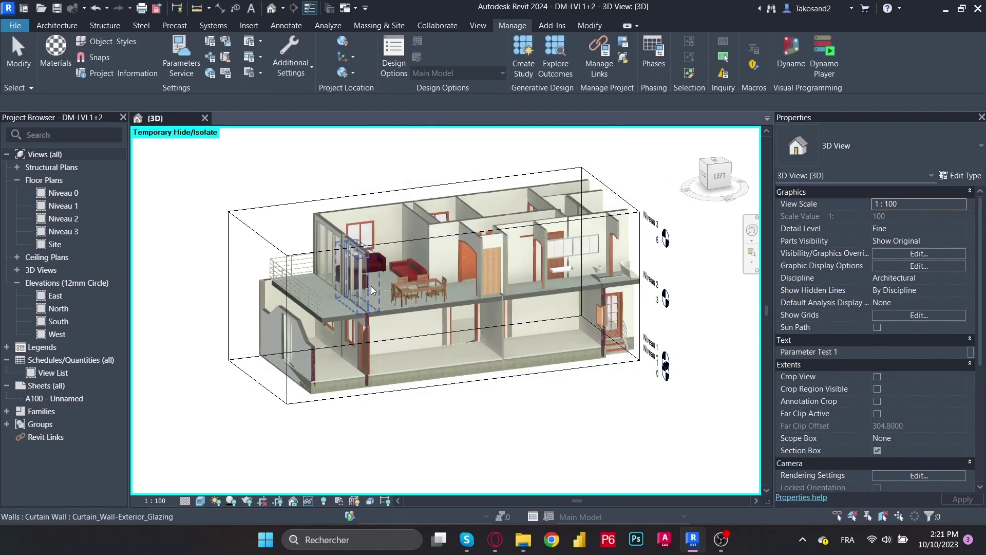
{"action": "scroll", "coordinate": [336, 307], "scroll_direction": "down", "scroll_amount": 3}
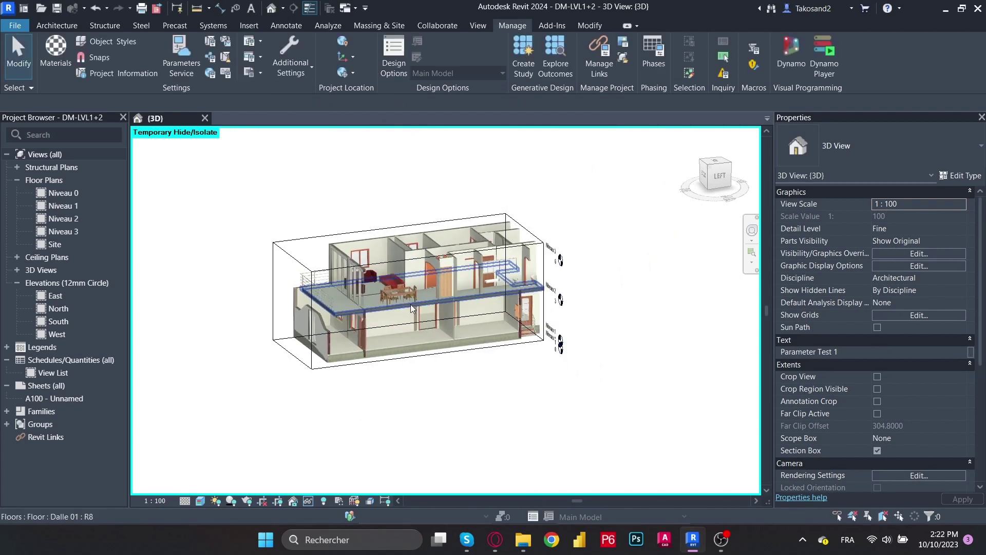
{"action": "scroll", "coordinate": [847, 231], "scroll_direction": "down", "scroll_amount": 1}
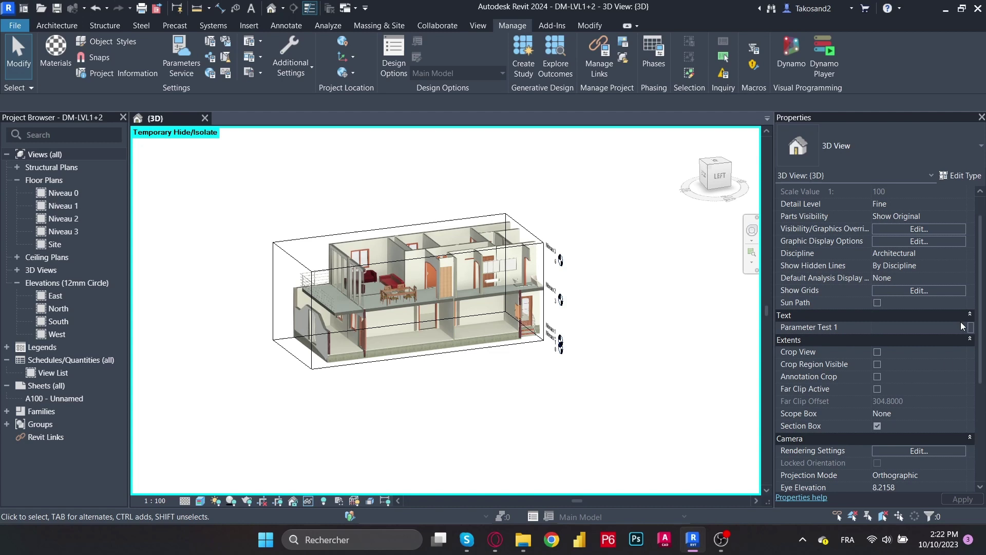
{"action": "left_click", "coordinate": [926, 329]}
{"action": "scroll", "coordinate": [932, 420], "scroll_direction": "down", "scroll_amount": 5}
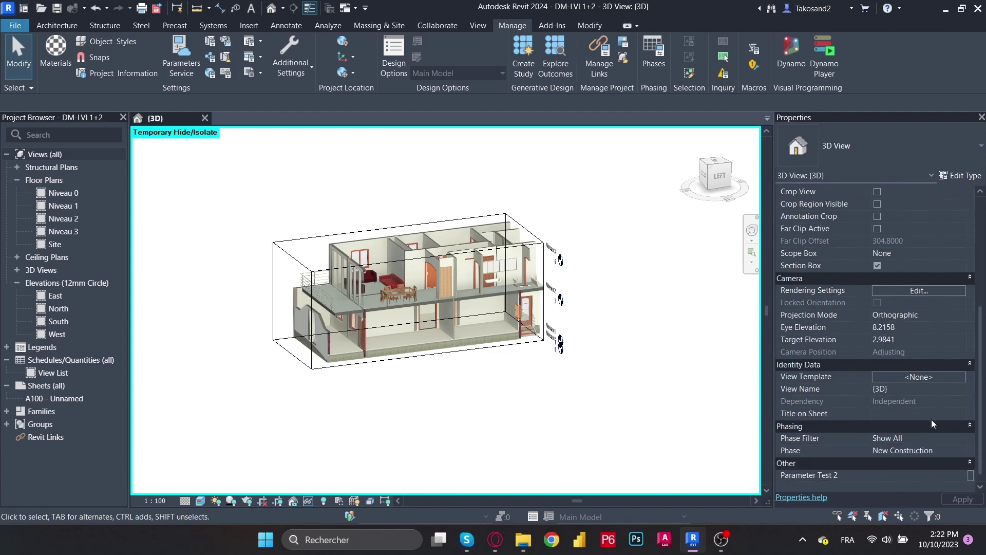
{"action": "scroll", "coordinate": [932, 423], "scroll_direction": "down", "scroll_amount": 1}
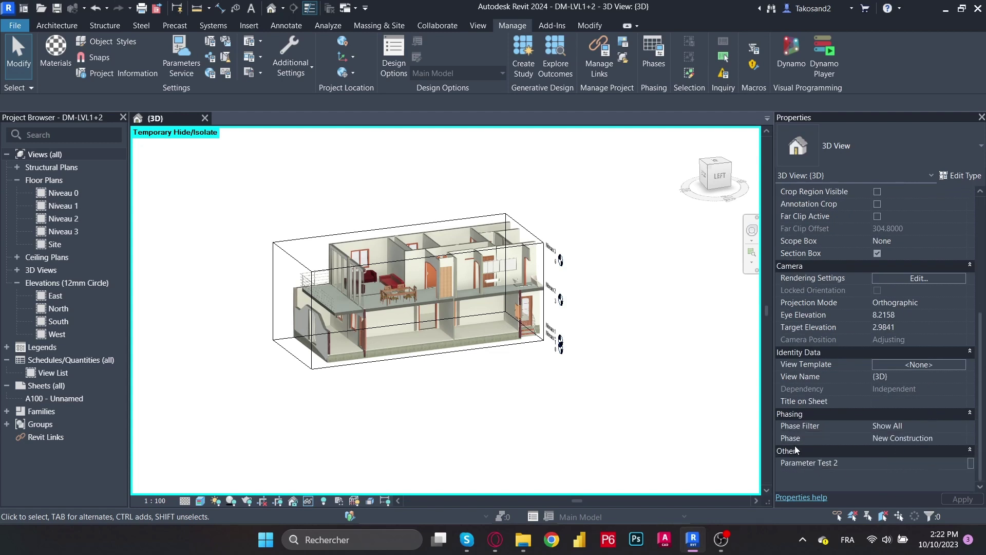
{"action": "left_click", "coordinate": [919, 462]}
{"action": "scroll", "coordinate": [855, 343], "scroll_direction": "up", "scroll_amount": 4}
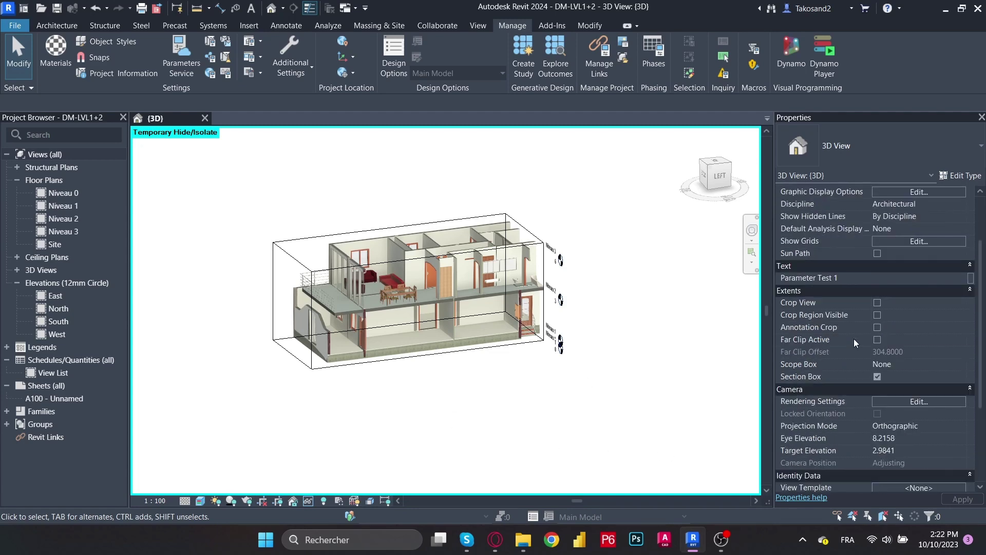
{"action": "scroll", "coordinate": [856, 343], "scroll_direction": "up", "scroll_amount": 3}
{"action": "scroll", "coordinate": [389, 323], "scroll_direction": "up", "scroll_amount": 4}
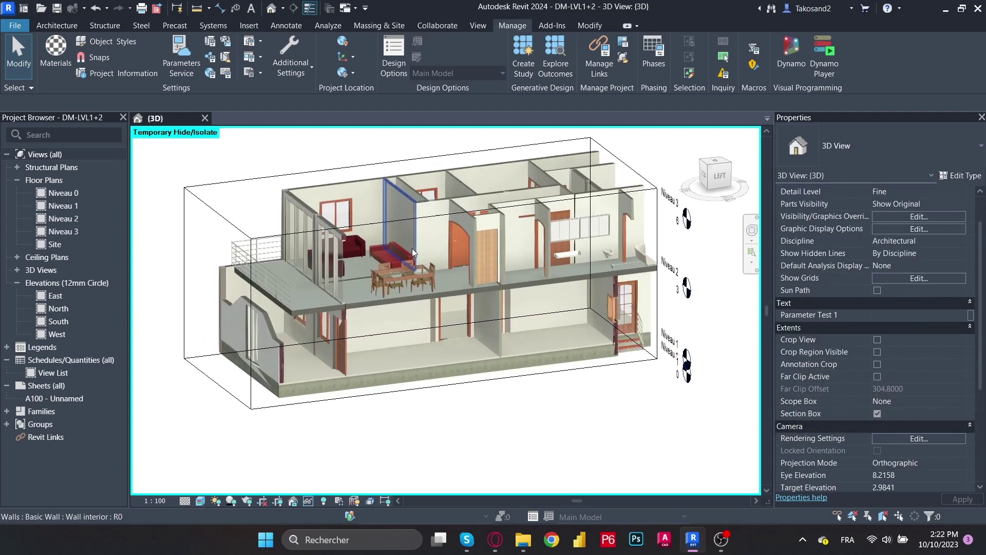
{"action": "scroll", "coordinate": [412, 248], "scroll_direction": "up", "scroll_amount": 2}
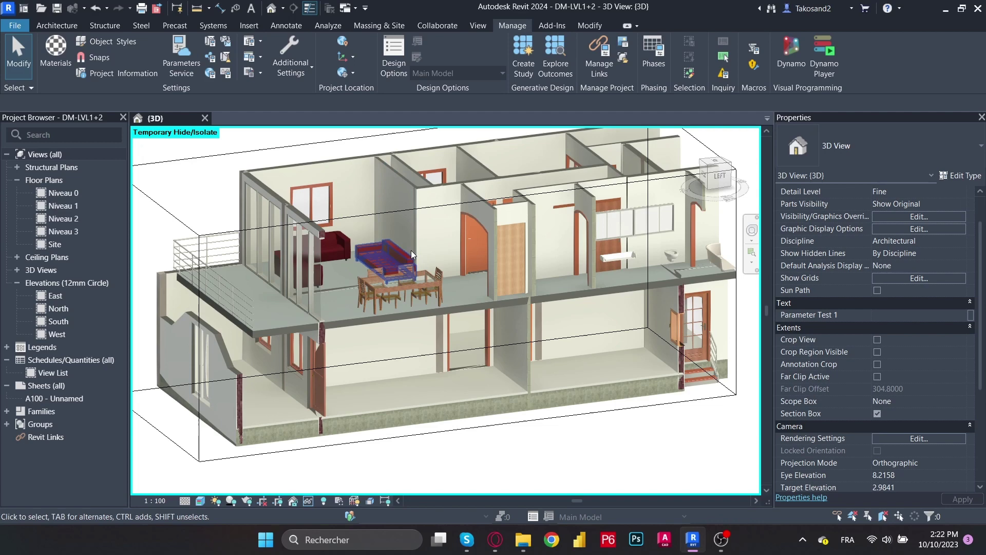
{"action": "scroll", "coordinate": [331, 180], "scroll_direction": "up", "scroll_amount": 2}
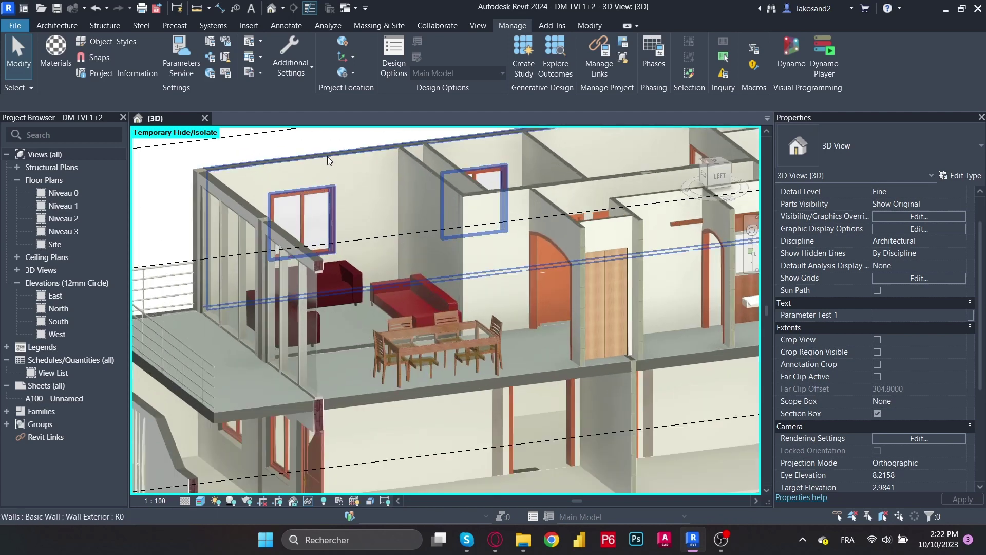
Step: Set the long back wall's Parameter Test 1 value to Wall012
{"action": "left_click", "coordinate": [327, 156]}
{"action": "scroll", "coordinate": [328, 156], "scroll_direction": "down", "scroll_amount": 5}
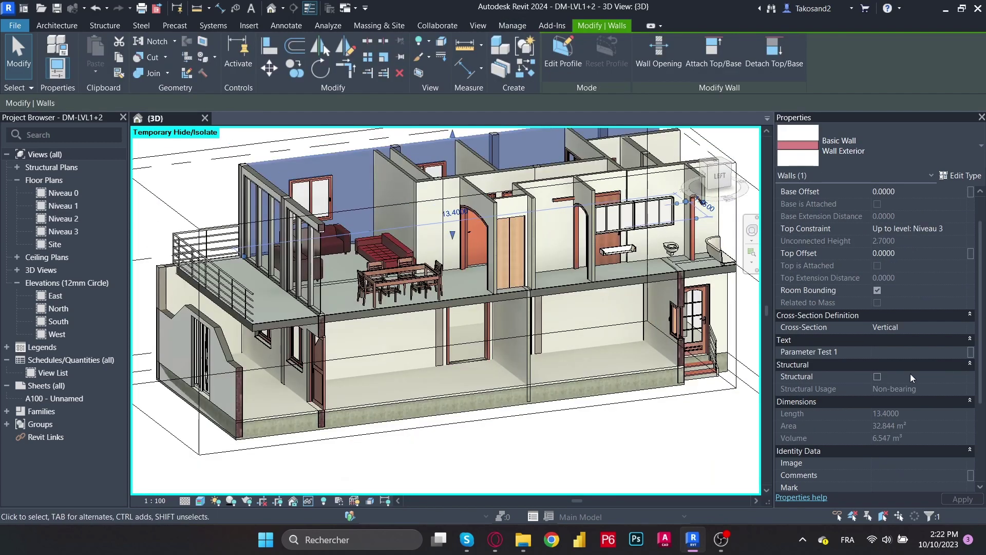
{"action": "scroll", "coordinate": [873, 342], "scroll_direction": "down", "scroll_amount": 1}
{"action": "left_click", "coordinate": [890, 315]}
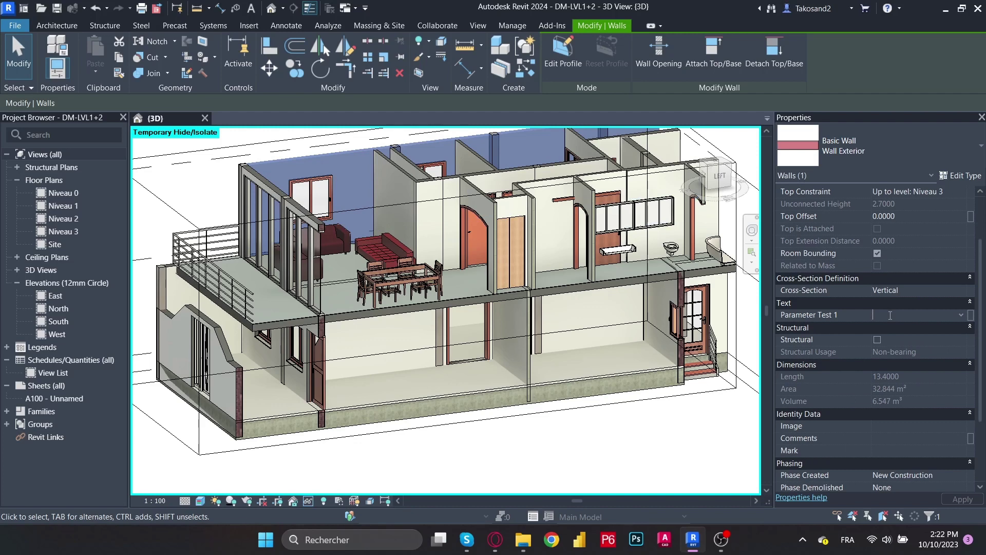
{"action": "type", "text": "Wall"}
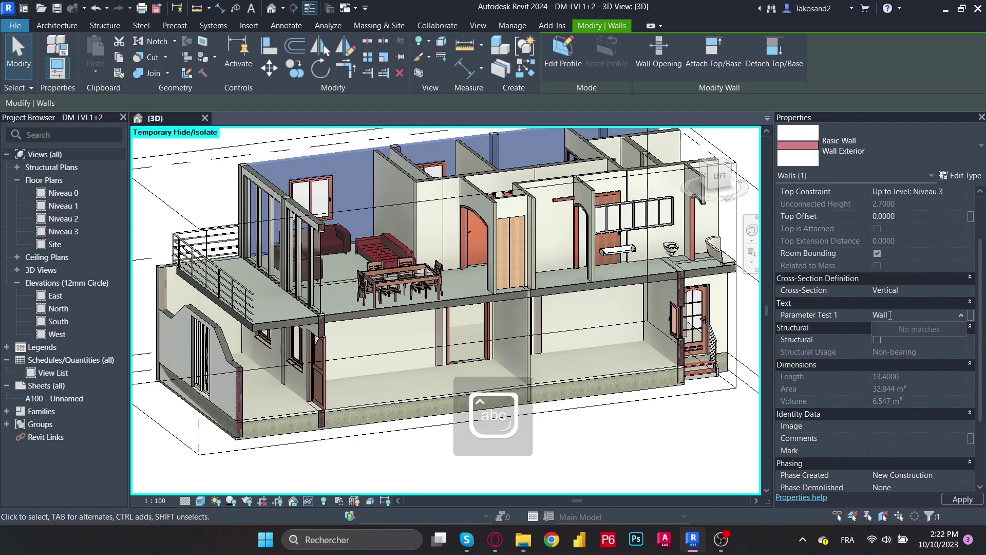
{"action": "type", "text": "12"}
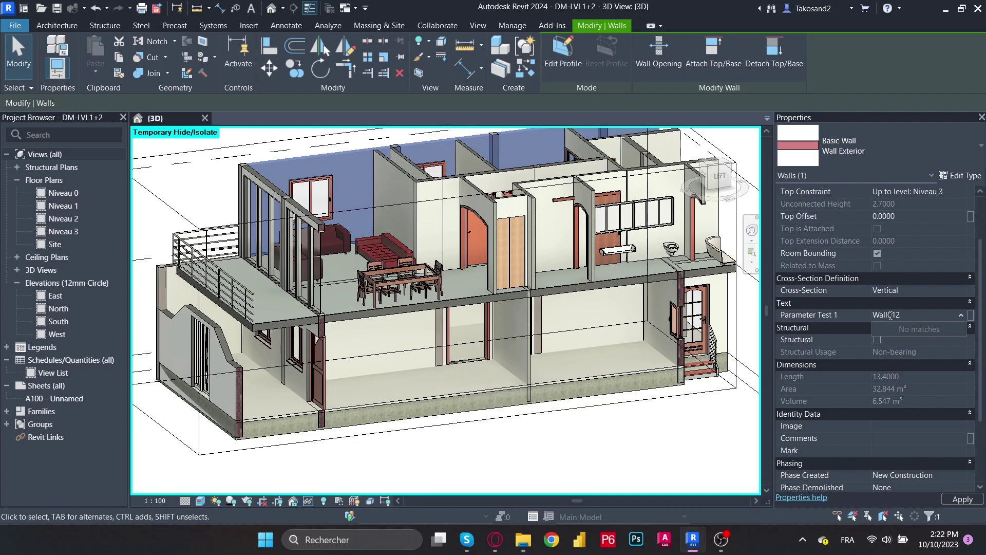
{"action": "key", "text": "Return"}
{"action": "scroll", "coordinate": [508, 443], "scroll_direction": "down", "scroll_amount": 2}
{"action": "left_click", "coordinate": [508, 443]}
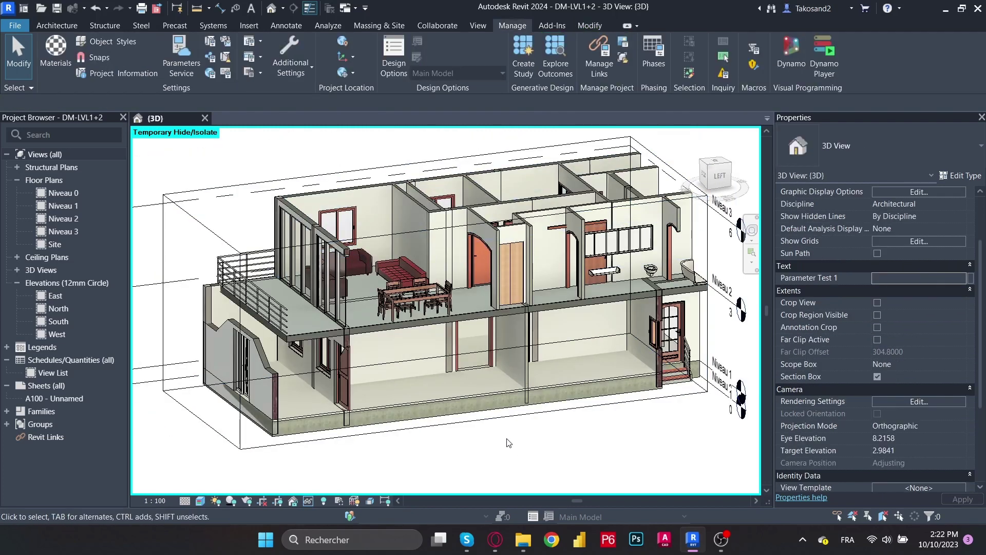
Step: Set the lower-level exterior wall's Parameter Test 1 value to Wall013
{"action": "middle_click_drag", "start_coordinate": [428, 292], "coordinate": [429, 304]}
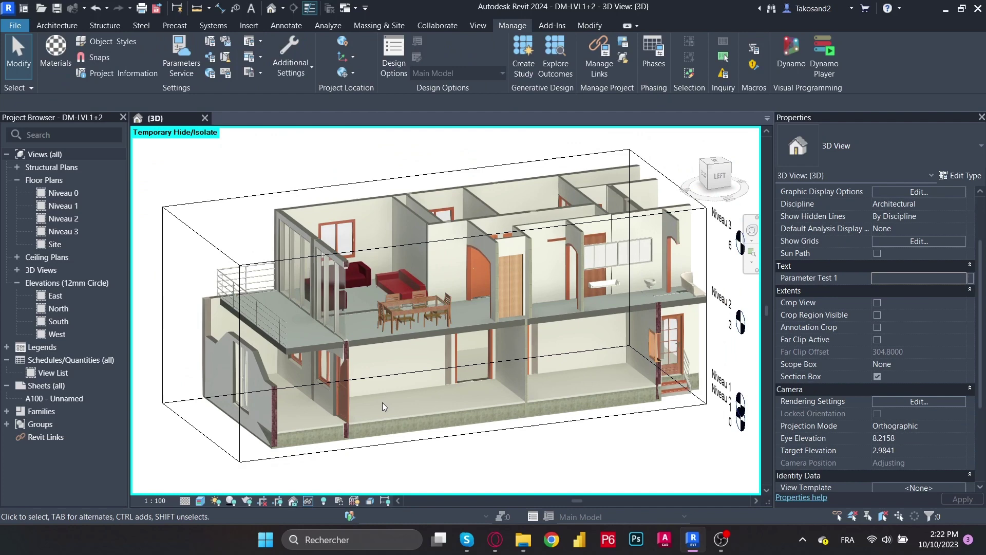
{"action": "left_click", "coordinate": [216, 304]}
{"action": "left_click", "coordinate": [924, 314]}
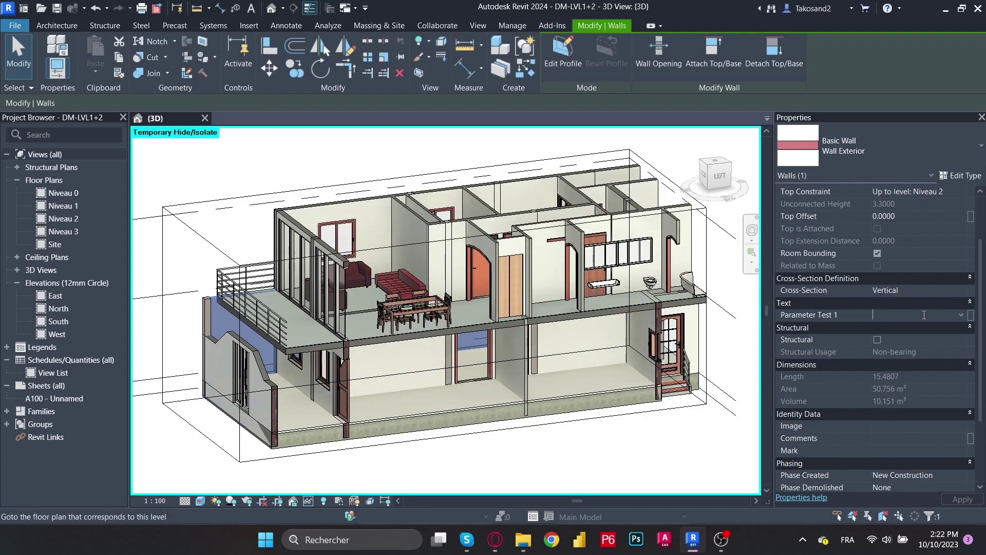
{"action": "key", "text": "Caps_Lock"}
{"action": "type", "text": "W"}
{"action": "key", "text": "Caps_Lock"}
{"action": "type", "text": "all"}
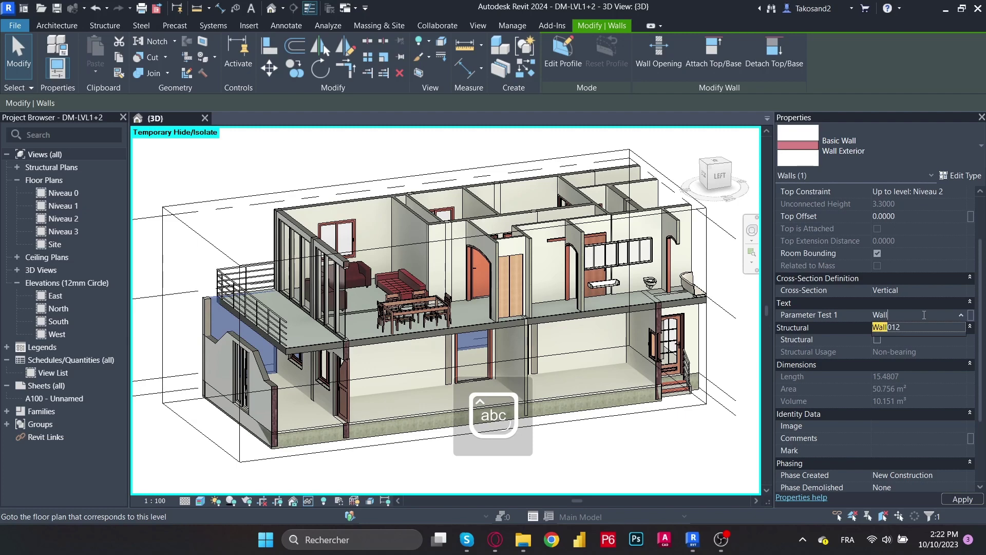
{"action": "type", "text": "01"}
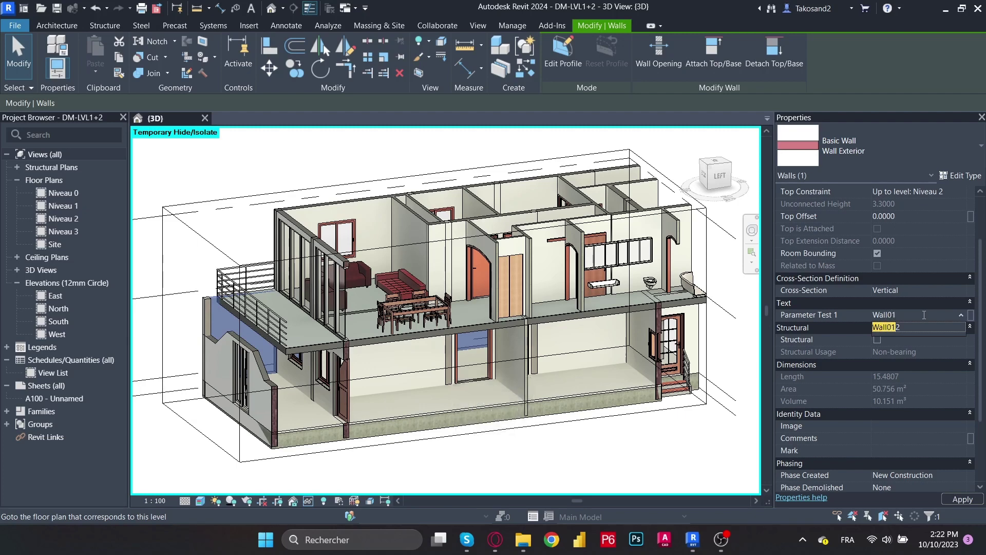
{"action": "type", "text": "3"}
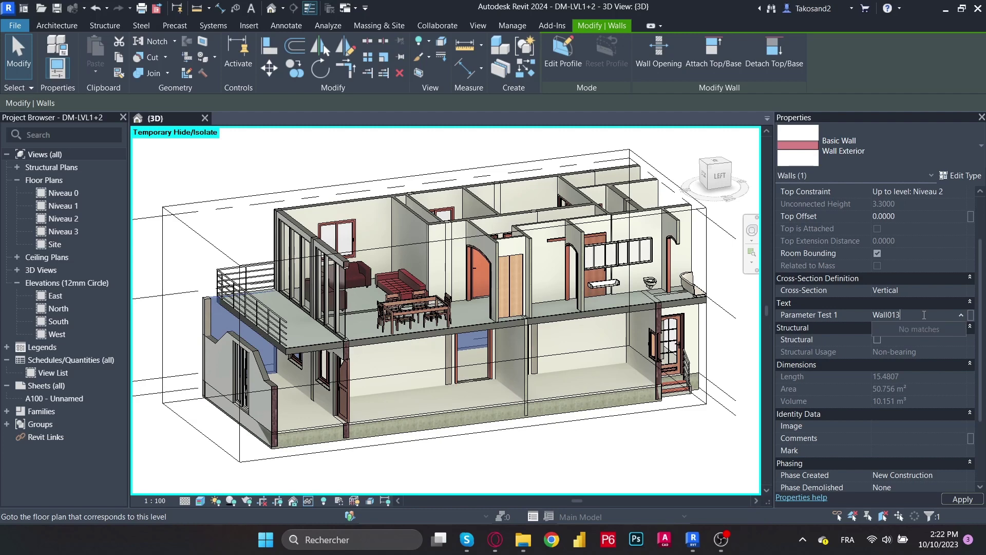
{"action": "middle_click_drag", "start_coordinate": [400, 324], "coordinate": [319, 288], "text": "shift"}
{"action": "key", "text": "Escape"}
Step: Give the upper-level balcony exterior wall Parameter Test 1 value Wall011
{"action": "left_click", "coordinate": [283, 241]}
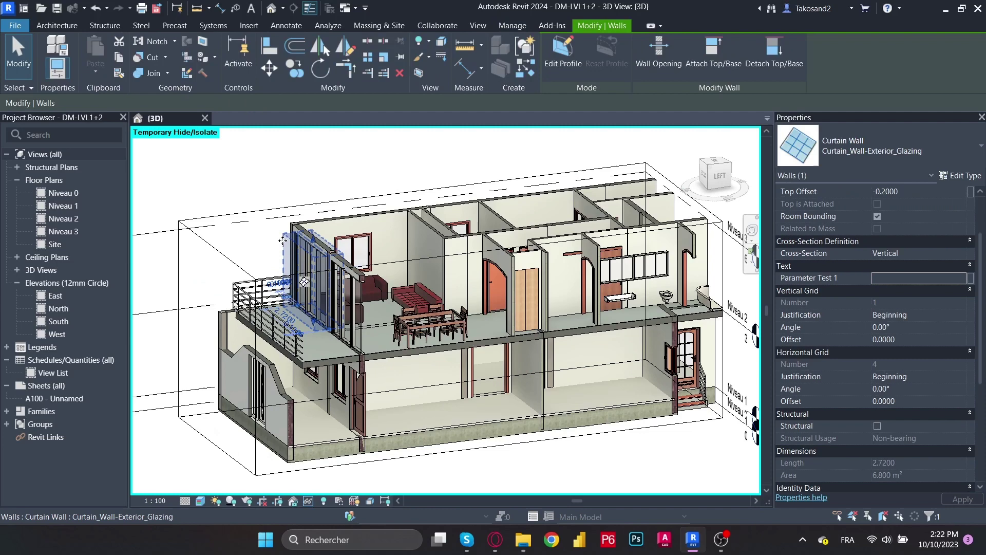
{"action": "key", "text": "Escape"}
{"action": "scroll", "coordinate": [283, 241], "scroll_direction": "up", "scroll_amount": 3}
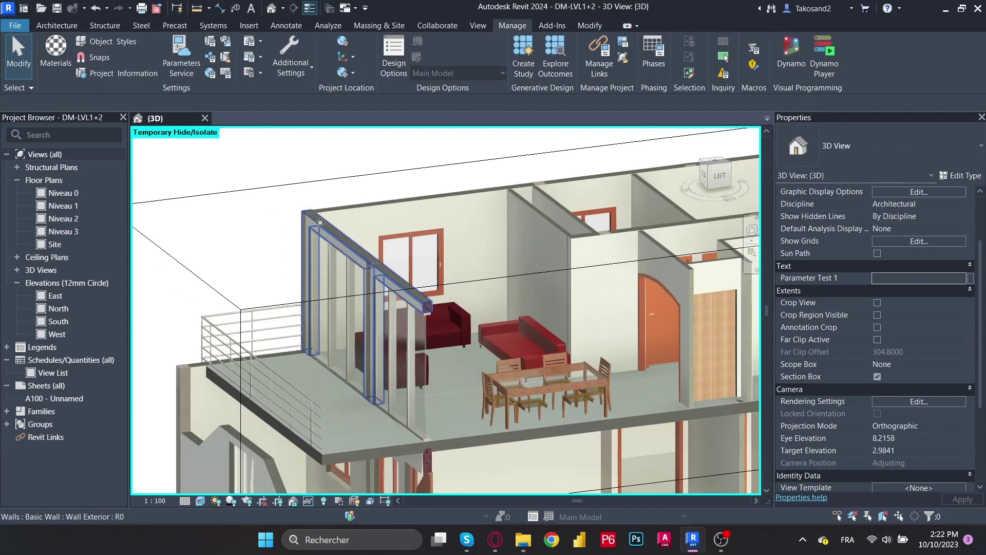
{"action": "left_click", "coordinate": [320, 222]}
{"action": "scroll", "coordinate": [320, 223], "scroll_direction": "down", "scroll_amount": 5}
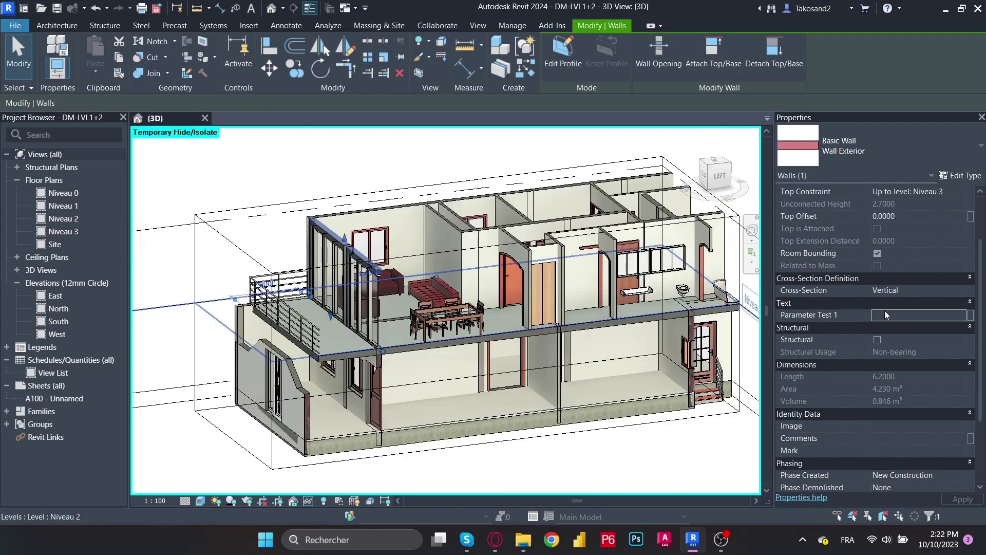
{"action": "left_click", "coordinate": [884, 313]}
{"action": "type", "text": "Wall"}
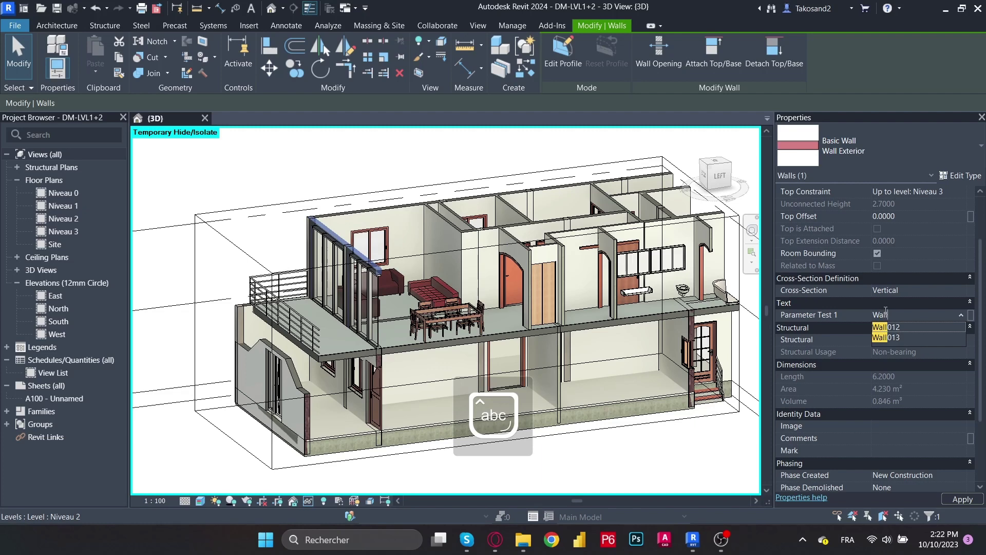
{"action": "type", "text": "011"}
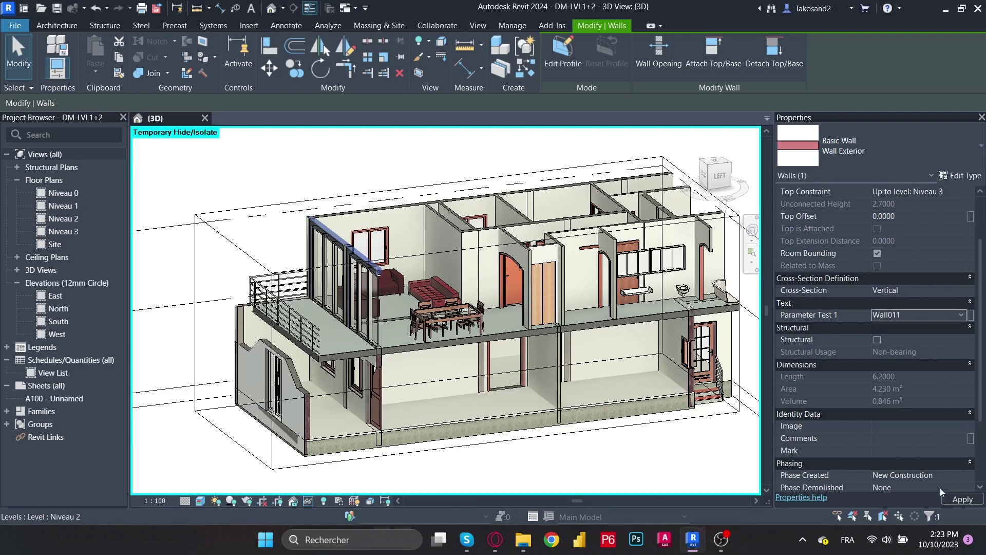
{"action": "left_click", "coordinate": [955, 499]}
Step: Set Parameter Test 2 to 5486 on the balcony wall and 25896 on the back wall
{"action": "scroll", "coordinate": [880, 411], "scroll_direction": "down", "scroll_amount": 3}
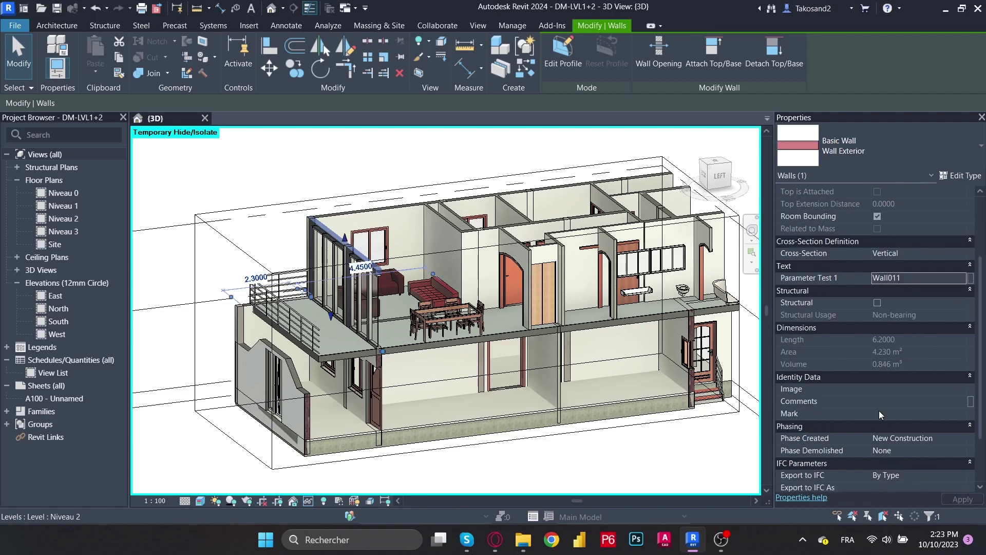
{"action": "scroll", "coordinate": [868, 432], "scroll_direction": "down", "scroll_amount": 1}
{"action": "left_click", "coordinate": [892, 463]}
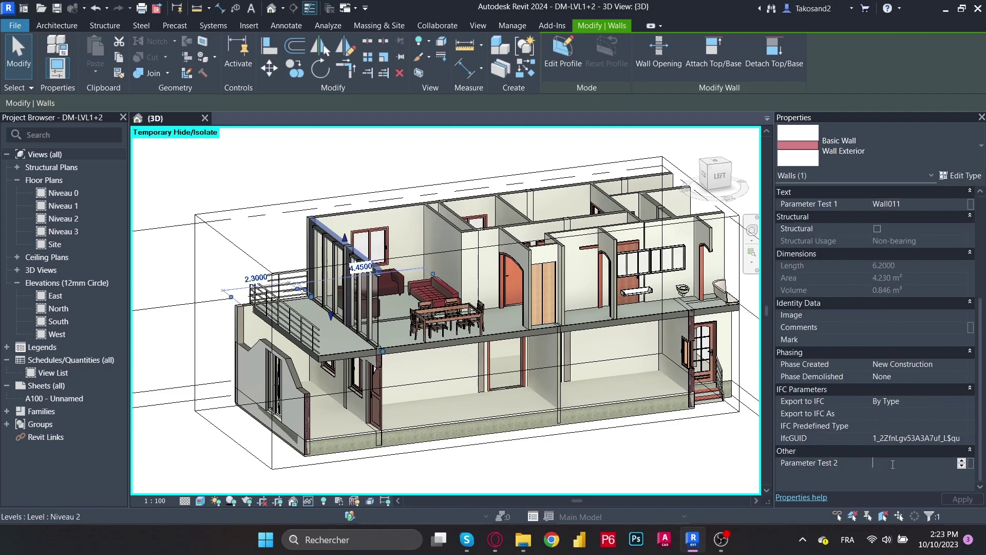
{"action": "type", "text": "5486"}
{"action": "left_click", "coordinate": [964, 499]}
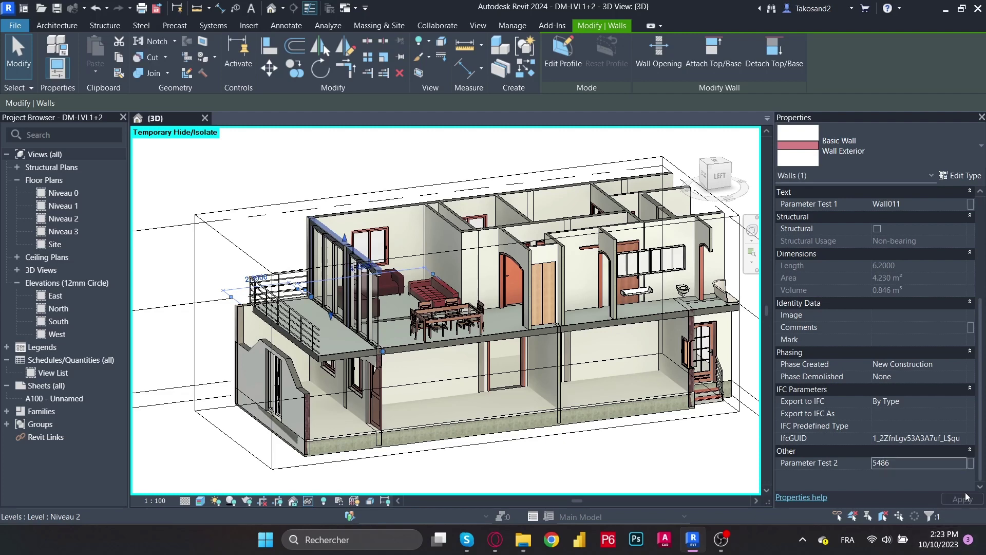
{"action": "left_click", "coordinate": [402, 207]}
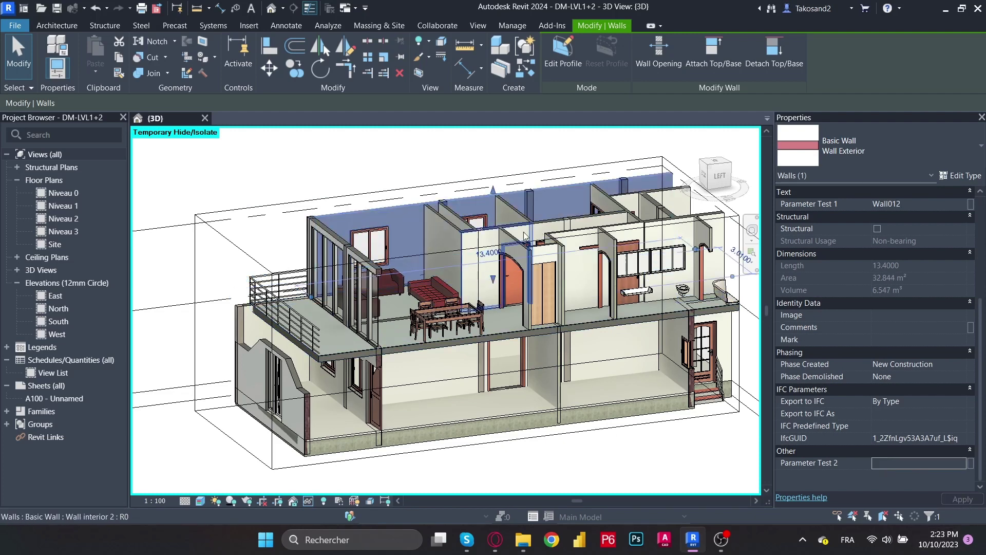
{"action": "left_click", "coordinate": [898, 461]}
{"action": "type", "text": "25896"}
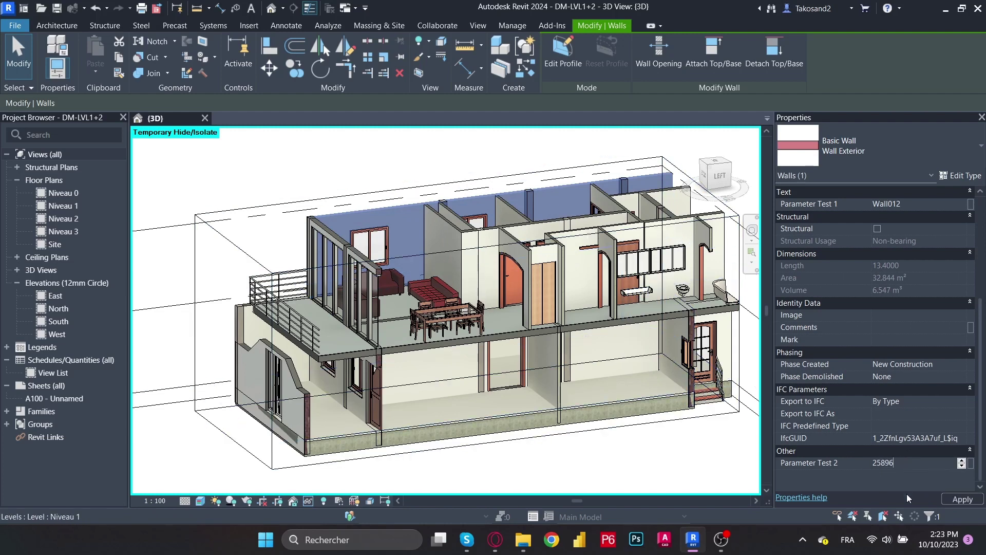
{"action": "left_click", "coordinate": [962, 499]}
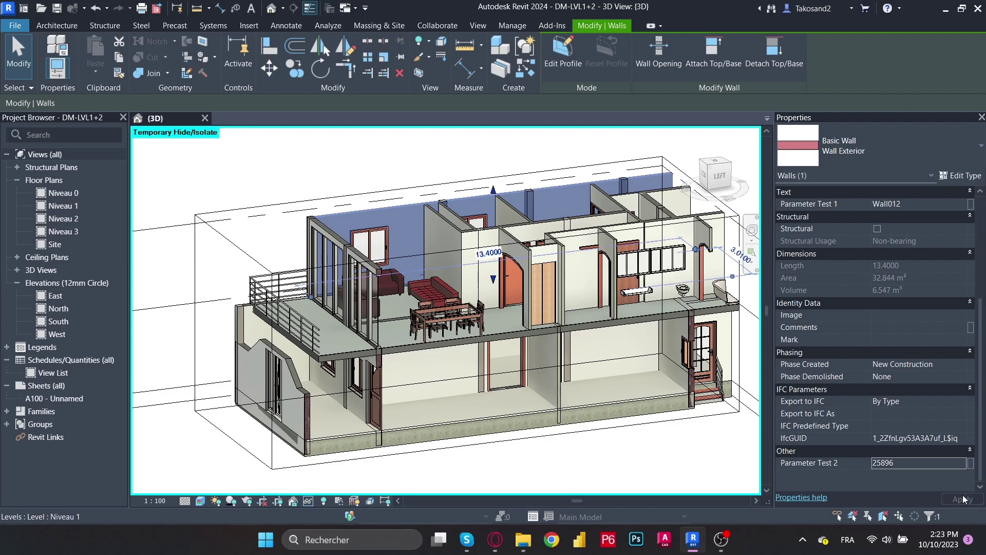
Step: Look through the Add-Ins external tools list for the Navisworks tools
{"action": "key", "text": "Escape"}
{"action": "scroll", "coordinate": [374, 252], "scroll_direction": "down", "scroll_amount": 3}
{"action": "left_click", "coordinate": [543, 25]}
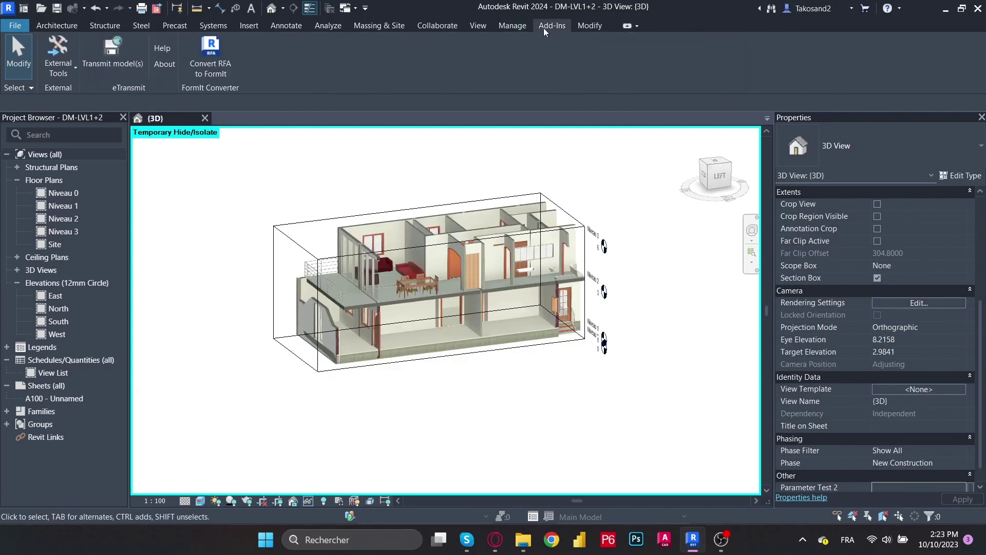
{"action": "left_click", "coordinate": [75, 64]}
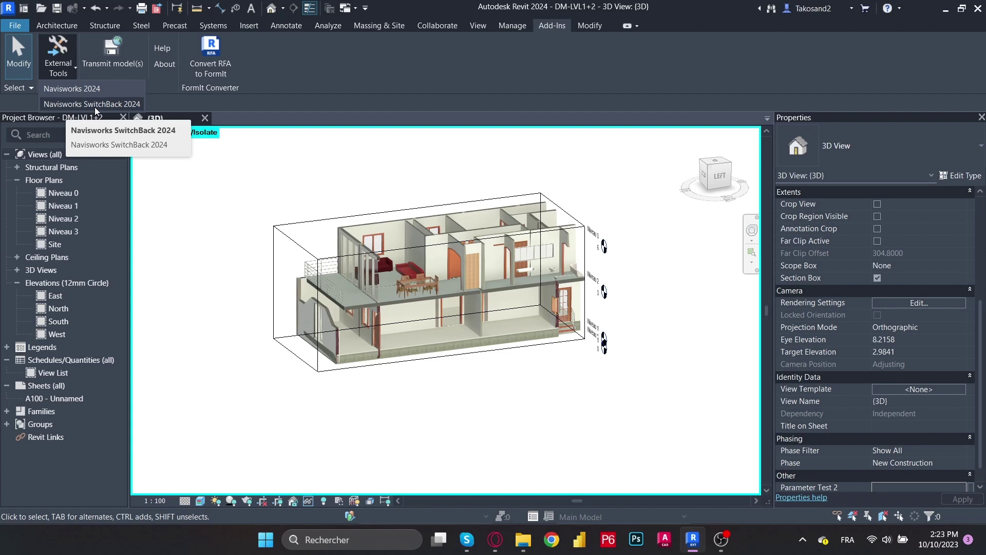
{"action": "scroll", "coordinate": [307, 197], "scroll_direction": "down", "scroll_amount": 2}
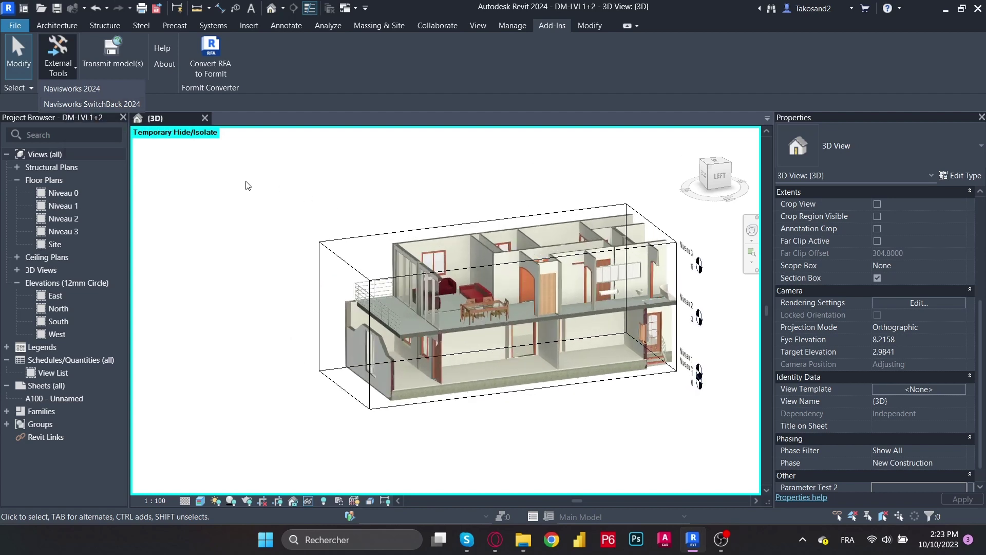
{"action": "scroll", "coordinate": [247, 185], "scroll_direction": "down", "scroll_amount": 1}
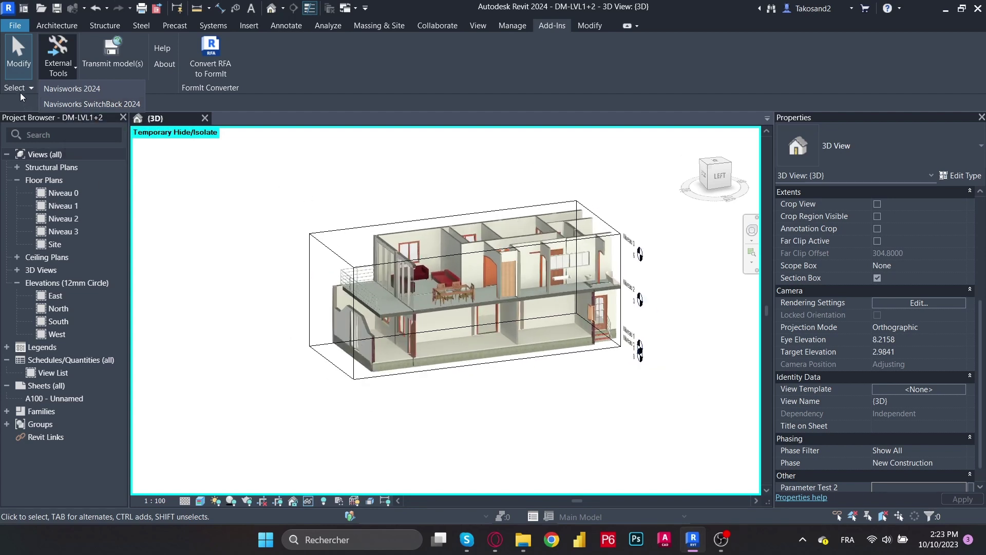
Step: Bring up the File menu's Export list and scroll to the NWC option
{"action": "left_click", "coordinate": [15, 27]}
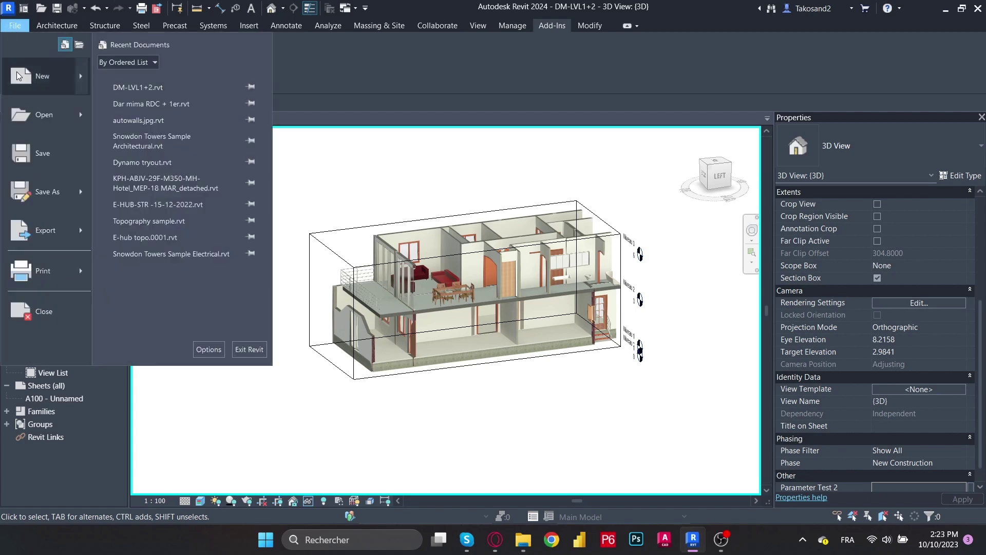
{"action": "mouse_move", "coordinate": [70, 232]}
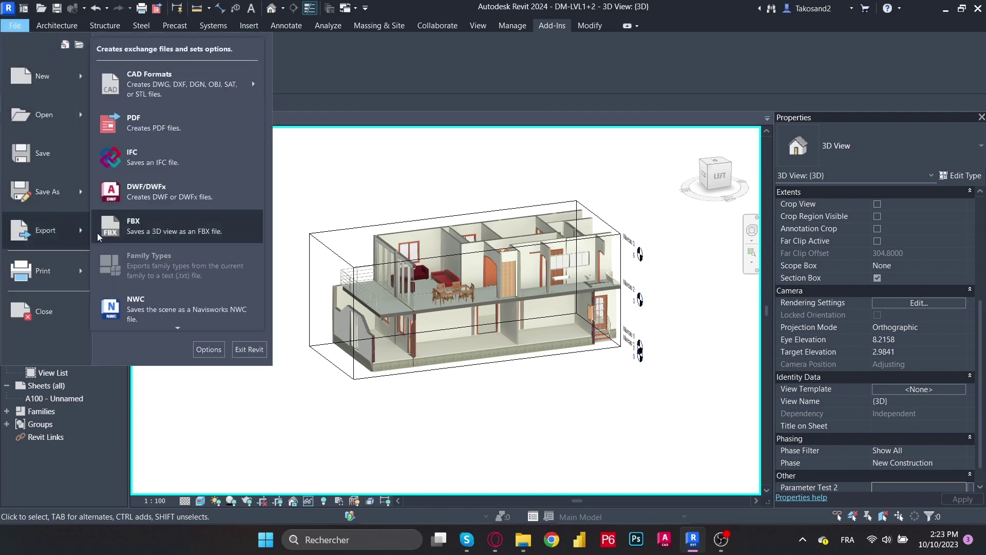
{"action": "scroll", "coordinate": [177, 329], "scroll_direction": "down", "scroll_amount": 2}
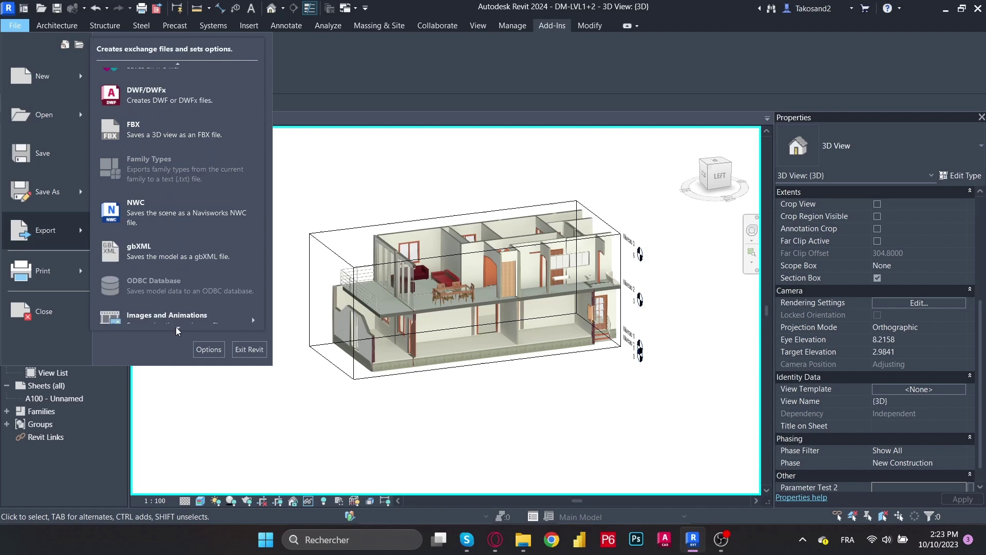
Step: Export DM-LVL1+2 as NWC with Revit file reader options enabled in Navisworks settings
{"action": "left_click", "coordinate": [158, 195]}
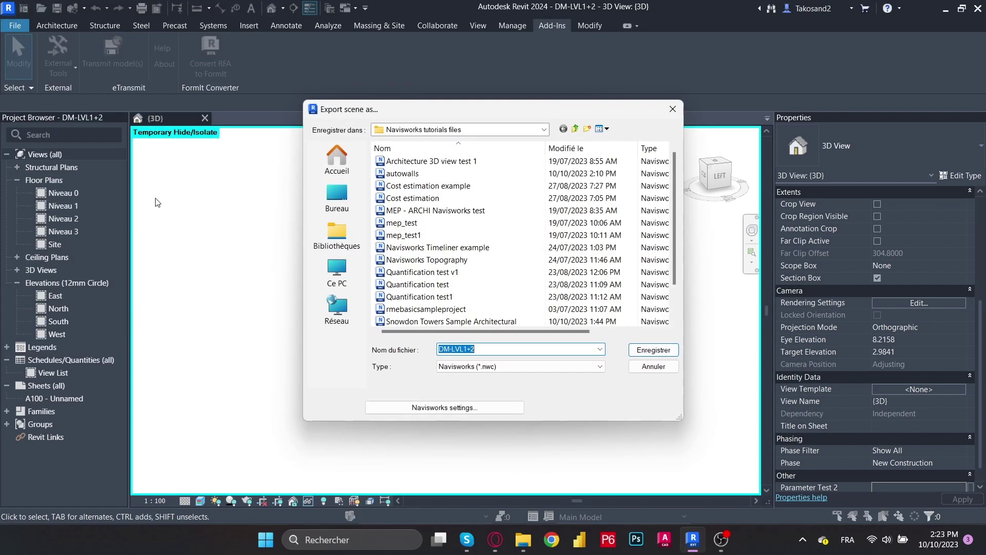
{"action": "left_click", "coordinate": [442, 409]}
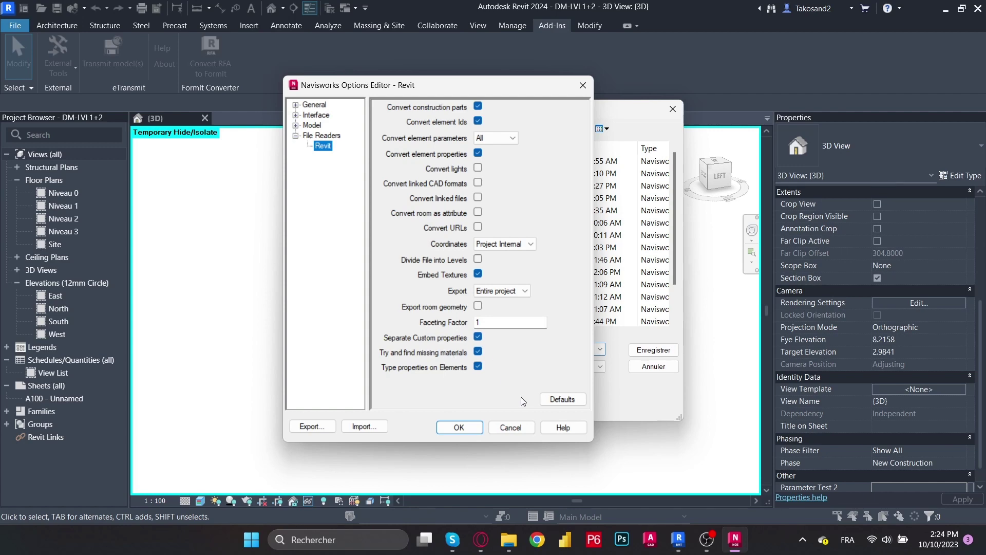
{"action": "left_click", "coordinate": [459, 428]}
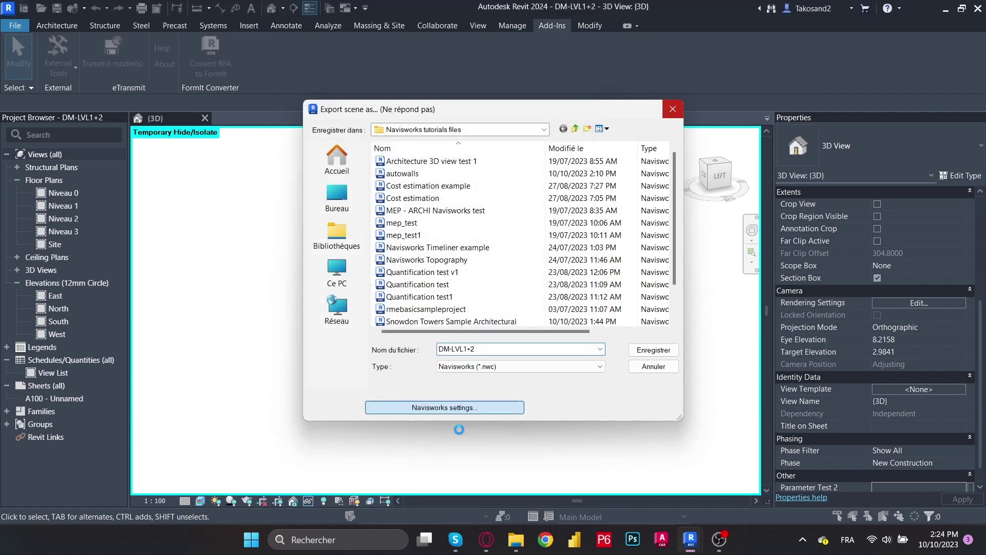
{"action": "left_click", "coordinate": [656, 351]}
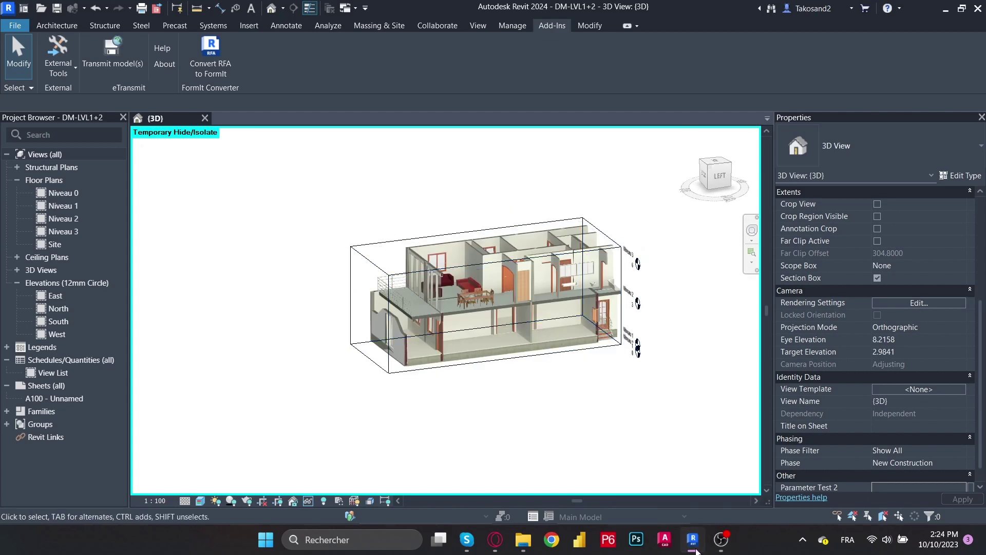
Step: Launch Navisworks Manage 2024 from the desktop and pick DM-LVL1+2.nwc to append
{"action": "left_click", "coordinate": [693, 546]}
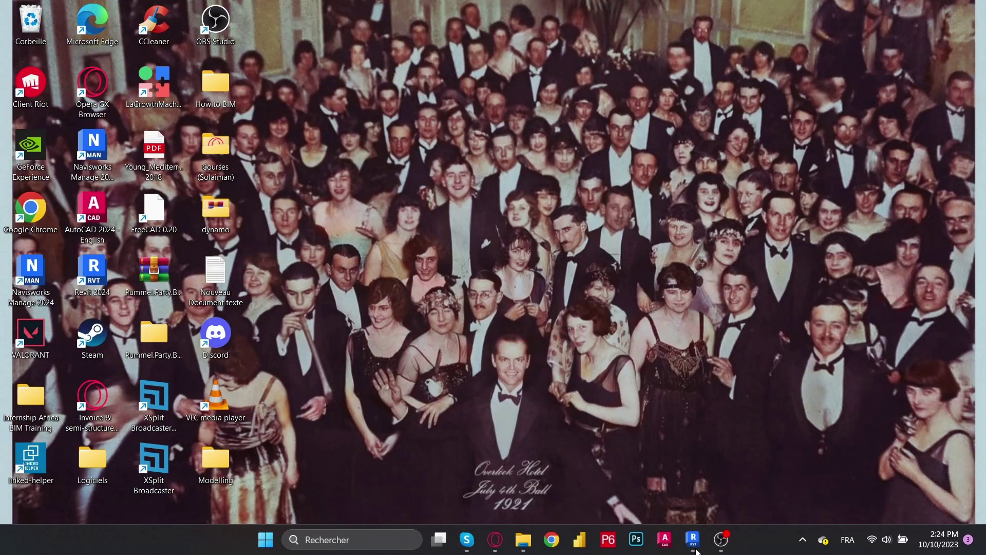
{"action": "double_click", "coordinate": [22, 285]}
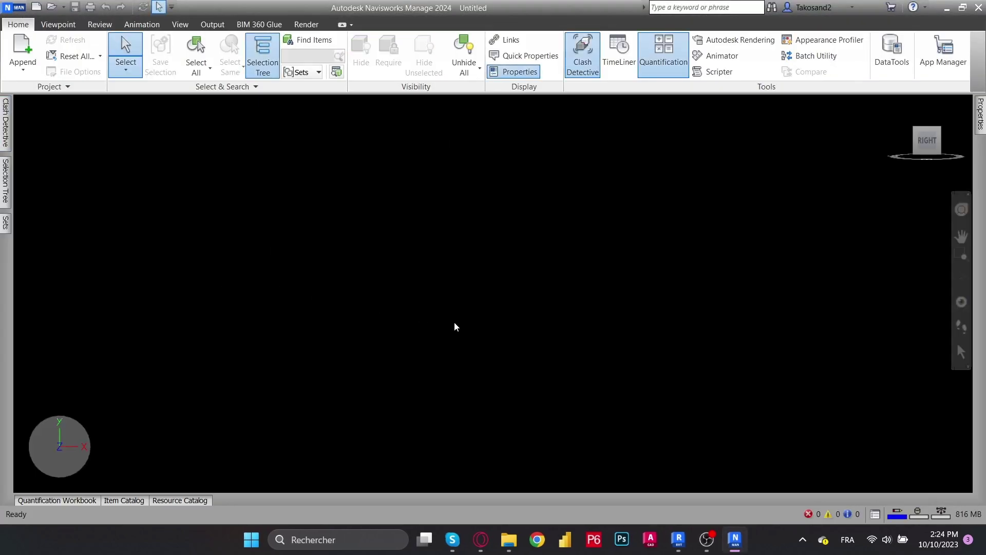
{"action": "left_click", "coordinate": [23, 66]}
{"action": "left_click", "coordinate": [27, 90]}
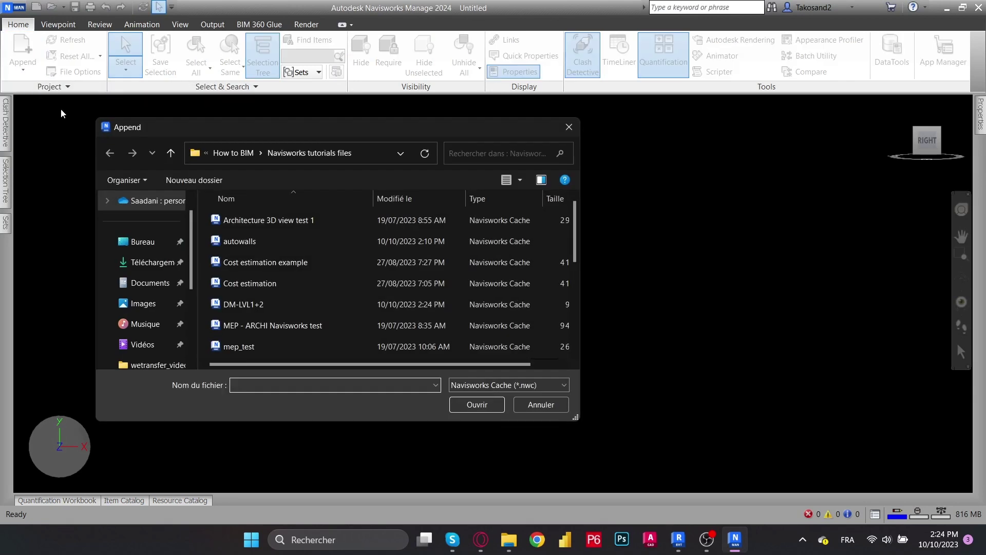
{"action": "left_click", "coordinate": [252, 315]}
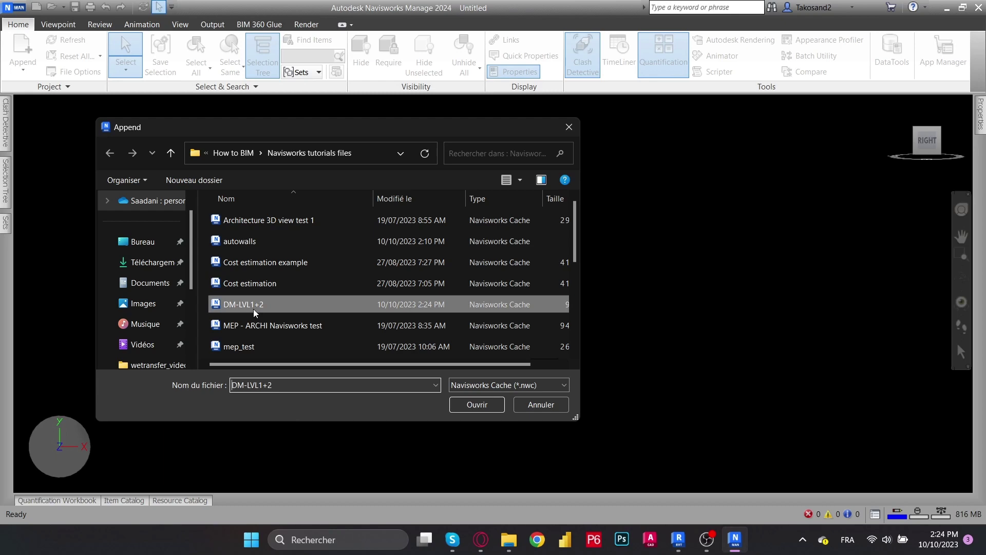
Step: Append DM-LVL1+2.nwc into the project and zoom around the model
{"action": "left_click", "coordinate": [477, 404]}
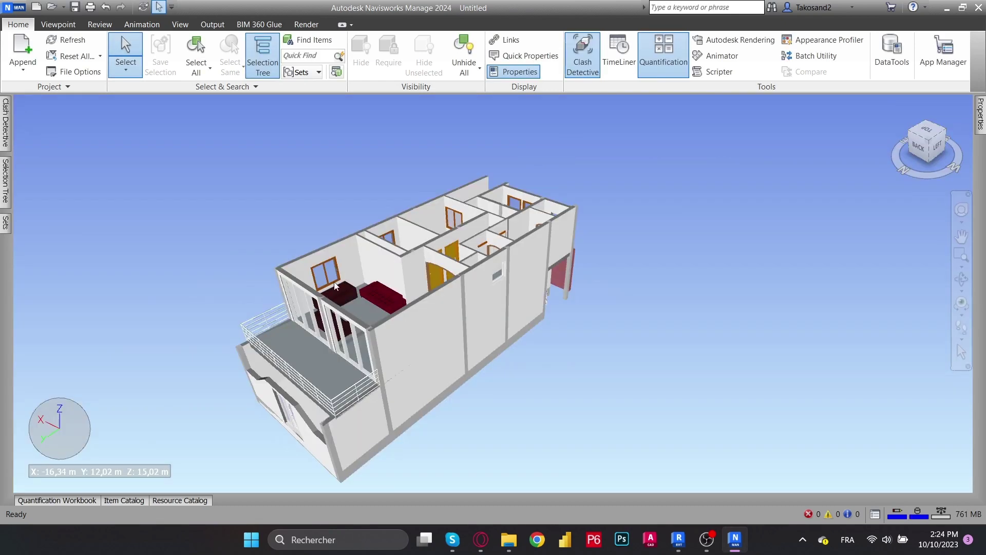
{"action": "scroll", "coordinate": [210, 421], "scroll_direction": "down", "scroll_amount": 4}
{"action": "scroll", "coordinate": [209, 421], "scroll_direction": "up", "scroll_amount": 1}
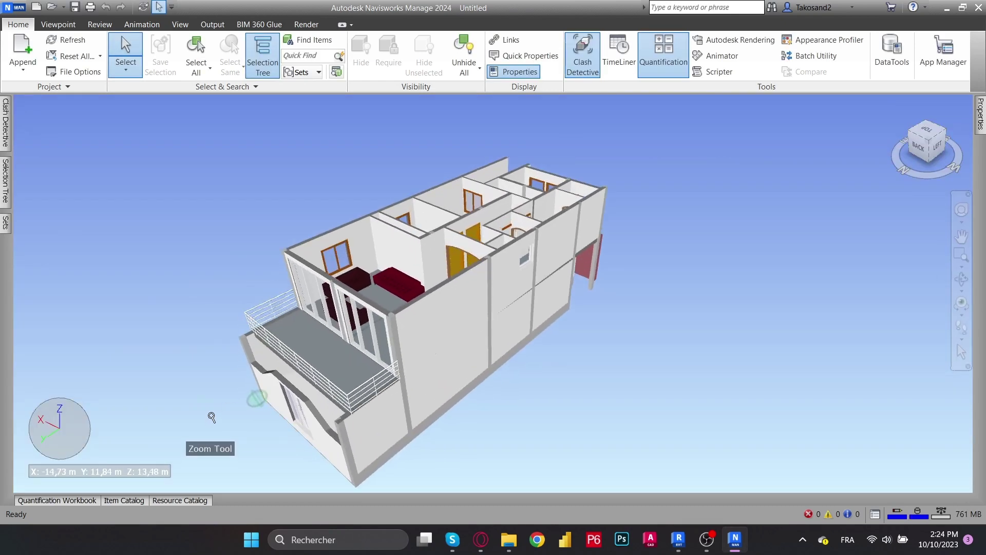
{"action": "scroll", "coordinate": [755, 222], "scroll_direction": "down", "scroll_amount": 2}
{"action": "scroll", "coordinate": [272, 425], "scroll_direction": "up", "scroll_amount": 1}
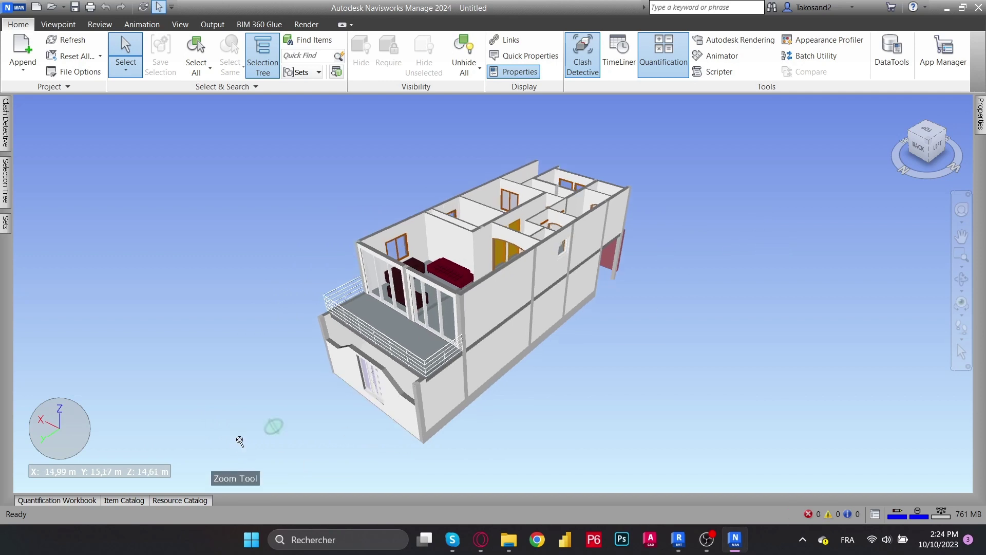
{"action": "scroll", "coordinate": [425, 351], "scroll_direction": "up", "scroll_amount": 1}
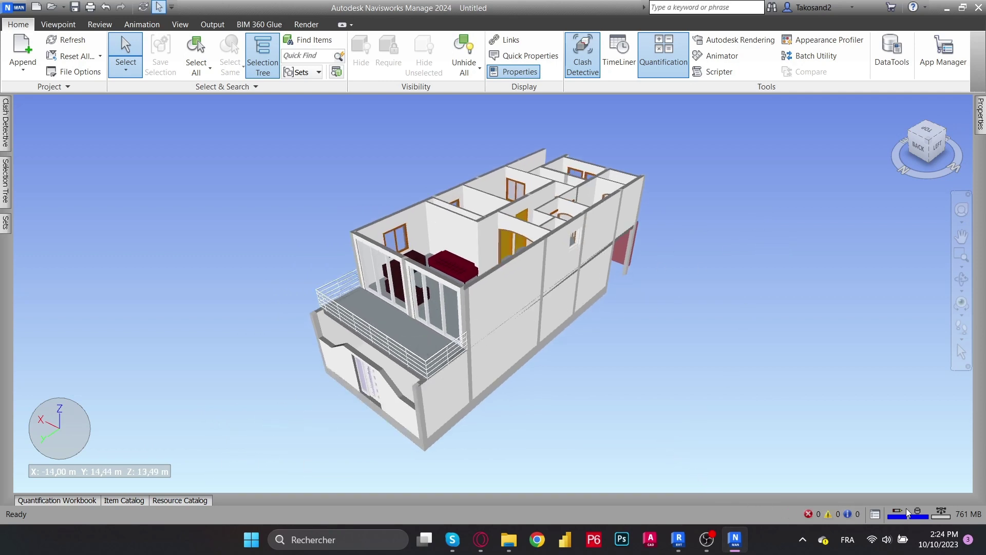
{"action": "mouse_move", "coordinate": [704, 538]}
Step: Select the back wall and widen the Custom tab's Property column to show full parameter names
{"action": "left_click", "coordinate": [410, 213]}
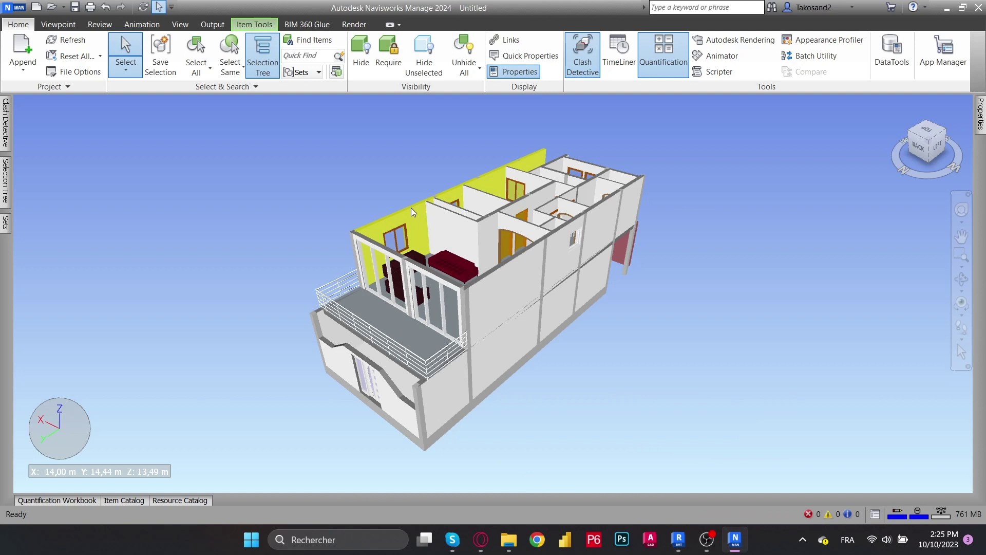
{"action": "mouse_move", "coordinate": [981, 115]}
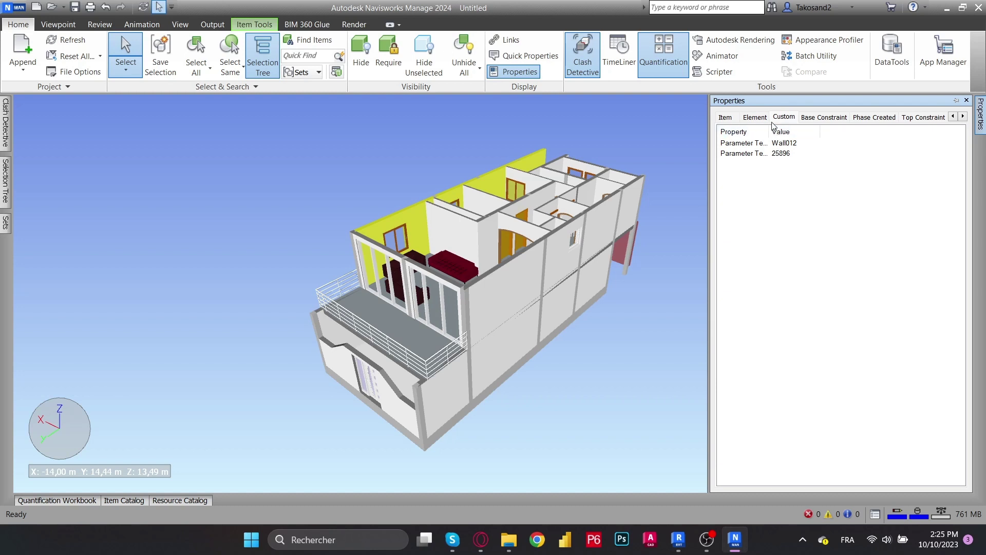
{"action": "left_click_drag", "start_coordinate": [768, 128], "coordinate": [811, 131]}
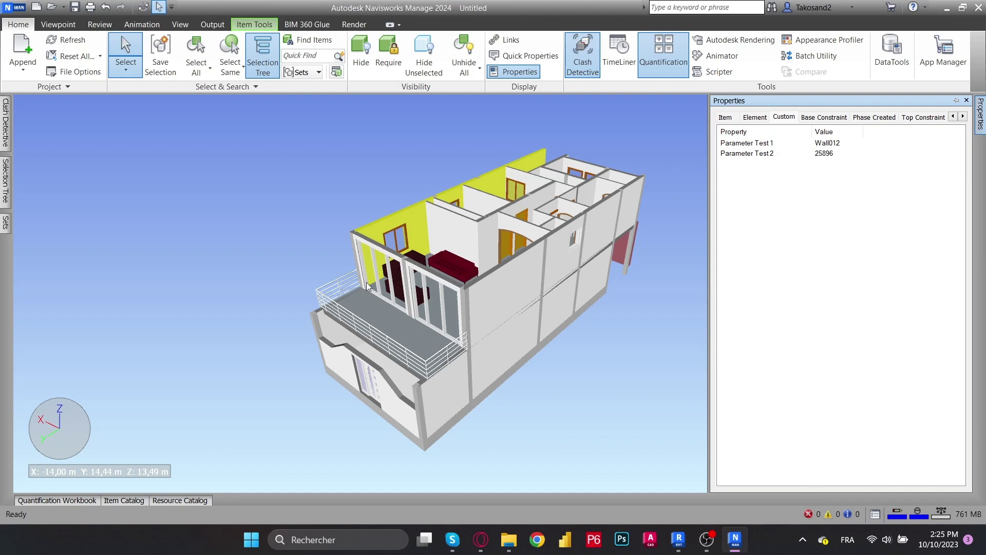
Step: Inspect custom properties of the front wall, back wall and balcony slab, then clear the selection
{"action": "left_click", "coordinate": [390, 259]}
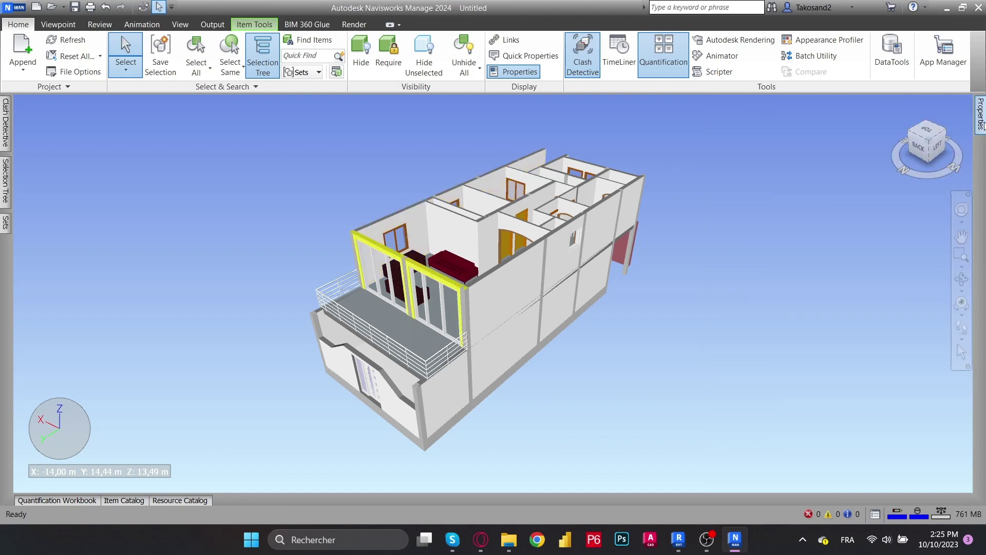
{"action": "mouse_move", "coordinate": [978, 118]}
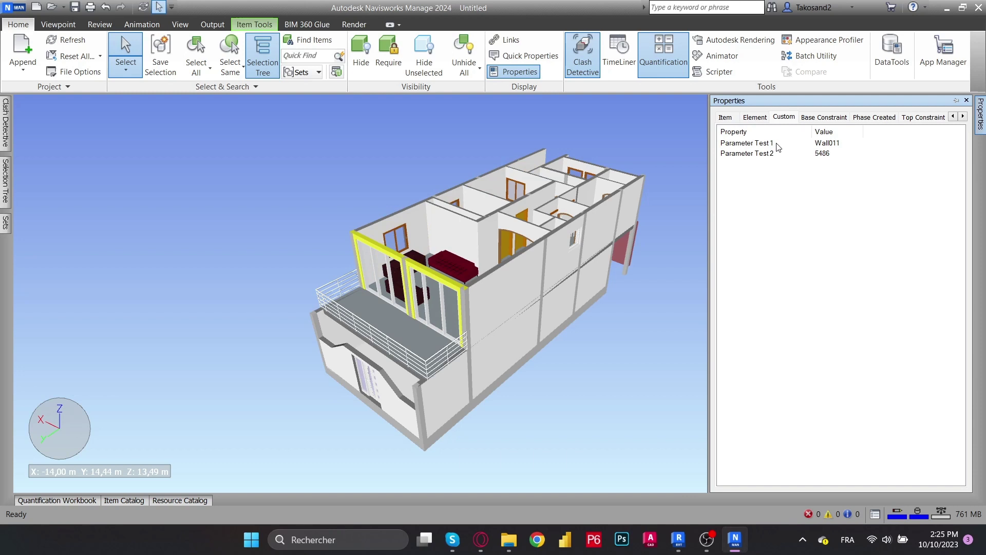
{"action": "left_click", "coordinate": [501, 175]}
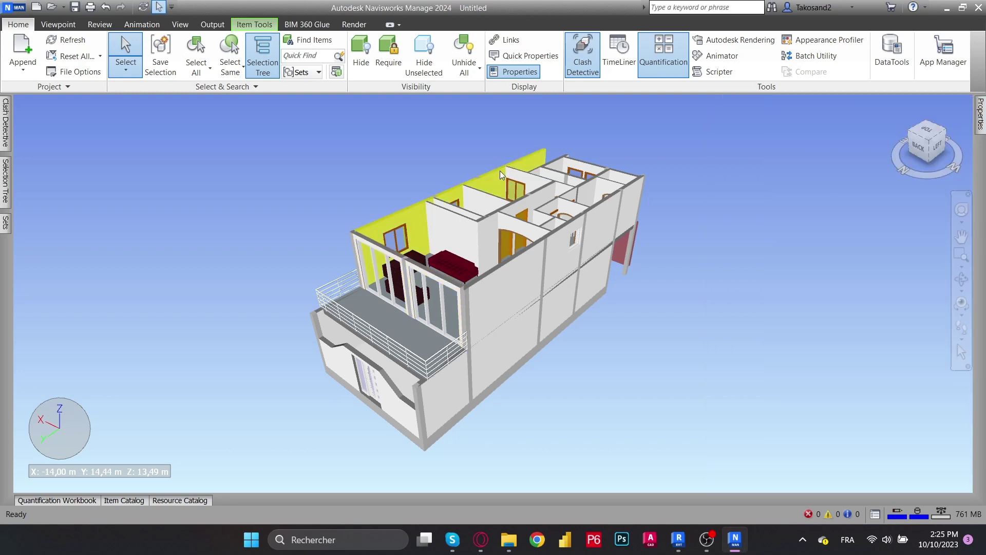
{"action": "left_click", "coordinate": [322, 320]}
{"action": "mouse_move", "coordinate": [980, 114]}
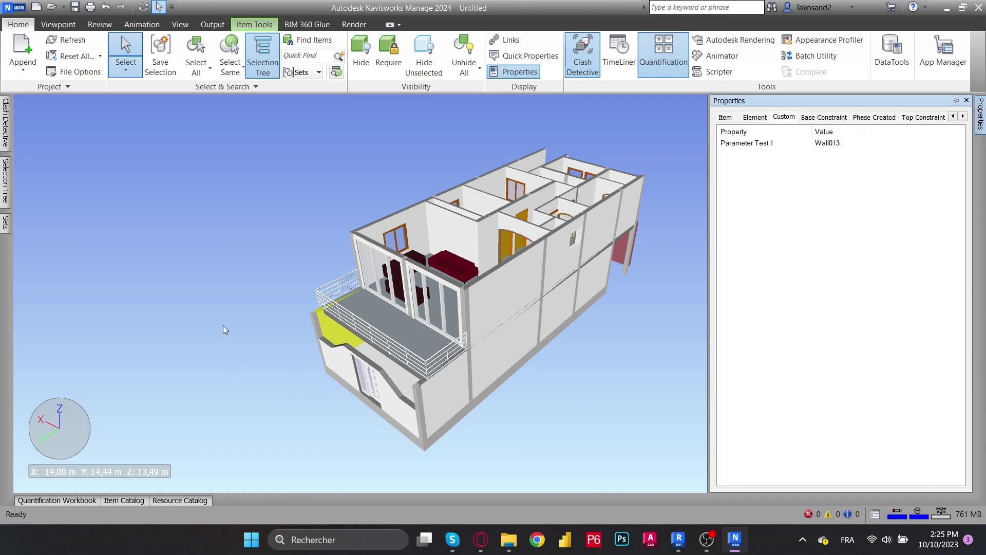
{"action": "left_click", "coordinate": [596, 405]}
{"action": "scroll", "coordinate": [488, 339], "scroll_direction": "up", "scroll_amount": 3}
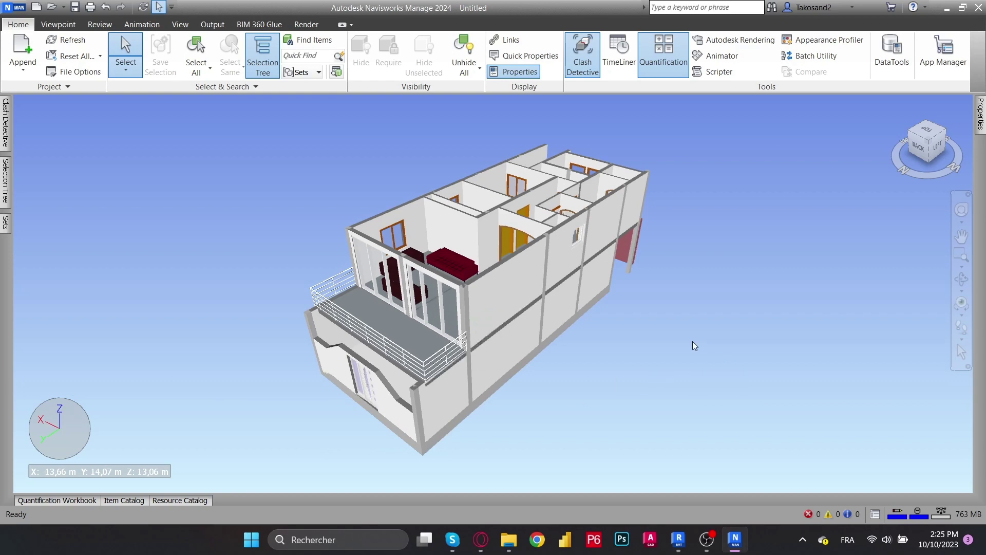
{"action": "scroll", "coordinate": [692, 341], "scroll_direction": "up", "scroll_amount": 2}
Step: Drag the section box faces in Revit's 3D view to cut open the house's interior rooms
{"action": "left_click", "coordinate": [678, 540]}
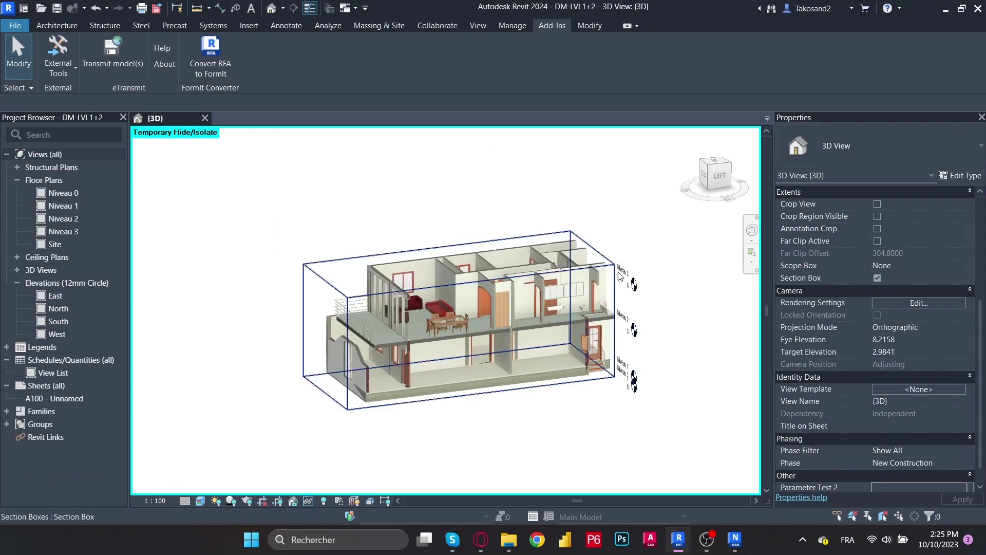
{"action": "left_click", "coordinate": [604, 275]}
{"action": "middle_click_drag", "start_coordinate": [603, 275], "coordinate": [394, 339], "text": "shift"}
{"action": "left_click_drag", "start_coordinate": [356, 379], "coordinate": [379, 371]}
{"action": "left_click", "coordinate": [561, 440]}
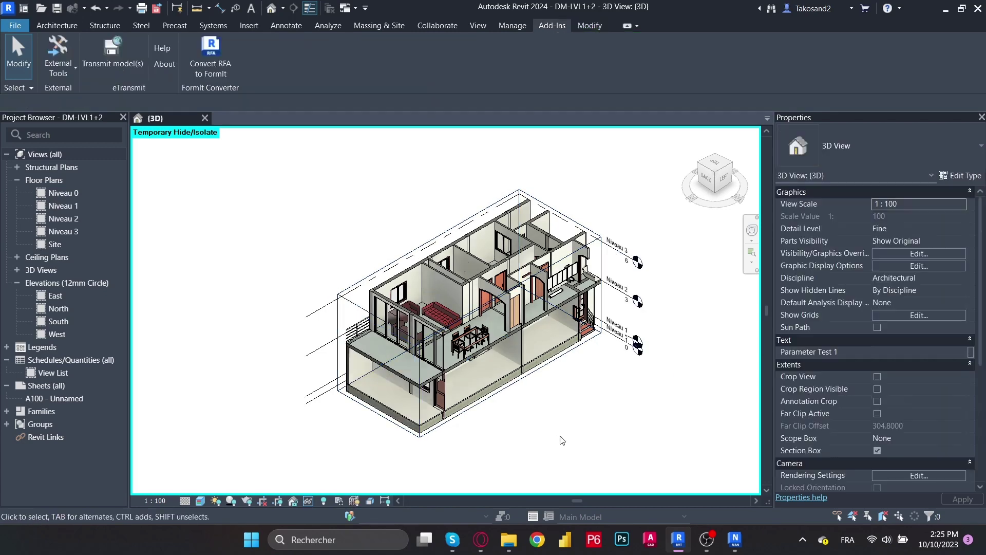
{"action": "middle_click_drag", "start_coordinate": [620, 232], "coordinate": [561, 275]}
{"action": "left_click", "coordinate": [507, 302]}
{"action": "left_click_drag", "start_coordinate": [507, 302], "coordinate": [514, 299]}
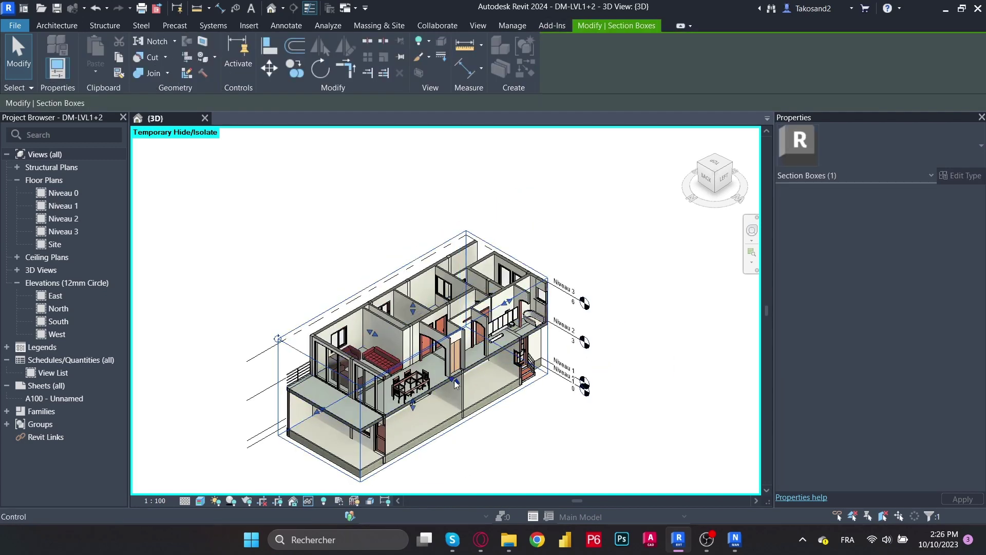
{"action": "left_click_drag", "start_coordinate": [452, 381], "coordinate": [459, 382]}
{"action": "key", "text": "Escape"}
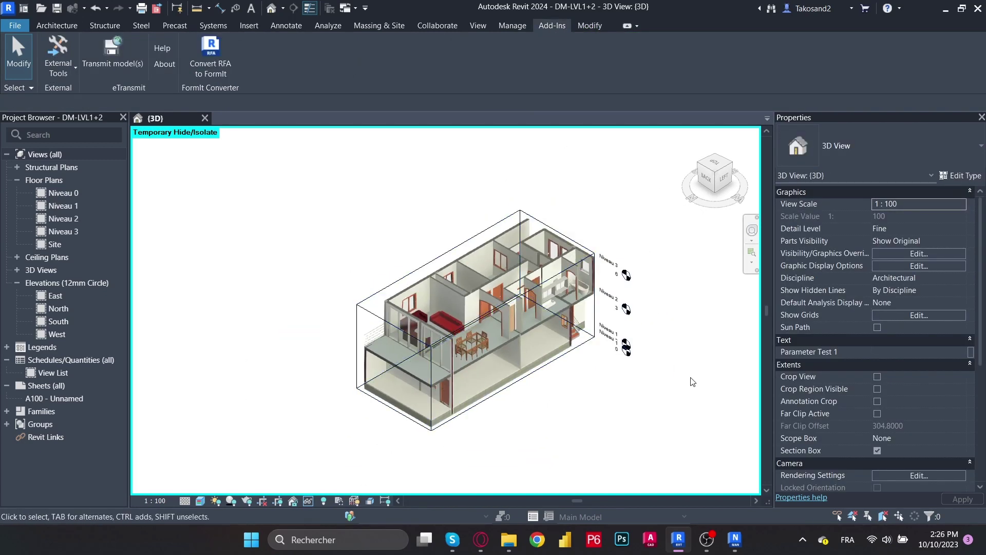